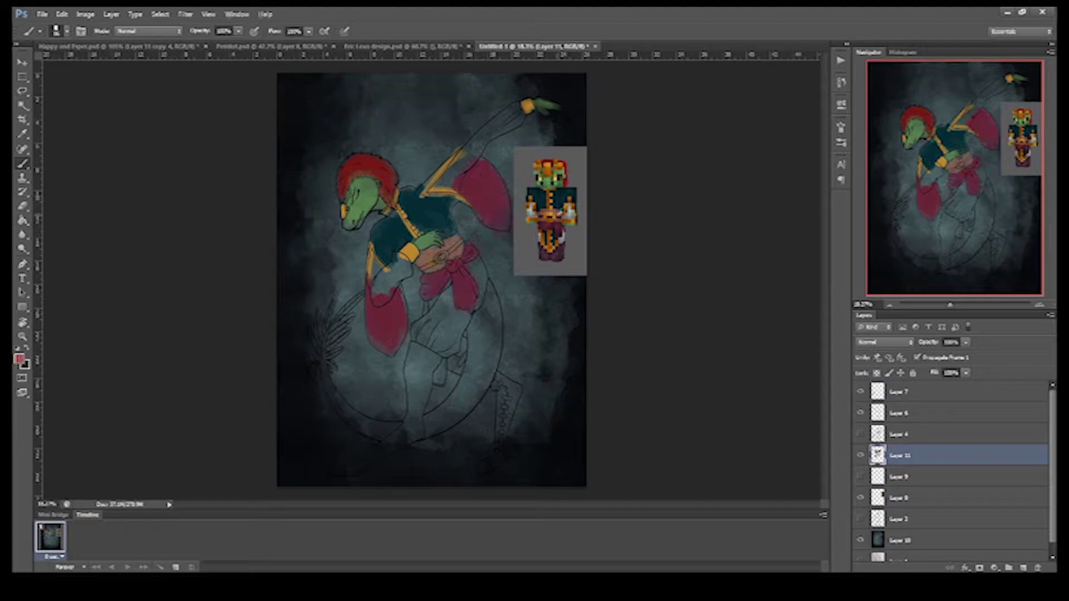
# Paint flat base colours on the white sleeves and trousers, green tail, purple boots and red tail feathers on Layer 11.
pyautogui.moveTo(379, 267)
pyautogui.mouseDown()
pyautogui.moveTo(389, 301)
pyautogui.moveTo(445, 351)
pyautogui.mouseUp()
pyautogui.moveTo(534, 112); pyautogui.dragTo(556, 179)
pyautogui.moveTo(490, 301)
pyautogui.mouseDown()
pyautogui.moveTo(378, 424)
pyautogui.moveTo(429, 443)
pyautogui.moveTo(431, 372)
pyautogui.moveTo(499, 414)
pyautogui.moveTo(496, 457)
pyautogui.mouseUp()
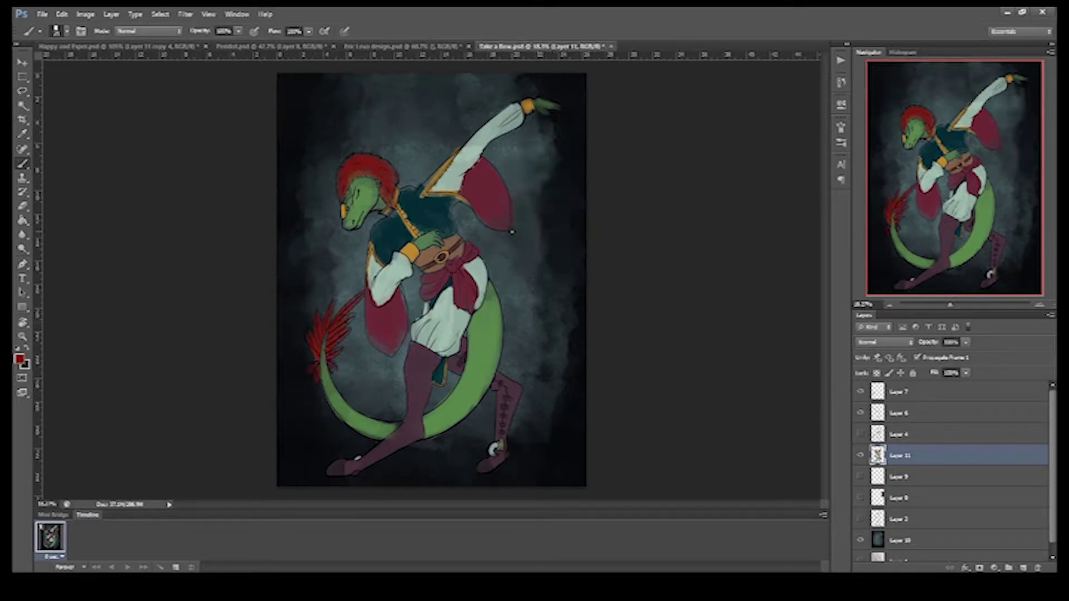
# Paint cyan highlights over the jacket, legs and tail on a clipped Color Dodge layer above the flat colours.
pyautogui.moveTo(550, 212); pyautogui.dragTo(550, 299)
pyautogui.moveTo(418, 224); pyautogui.dragTo(477, 470)
pyautogui.moveTo(356, 167); pyautogui.dragTo(490, 139)
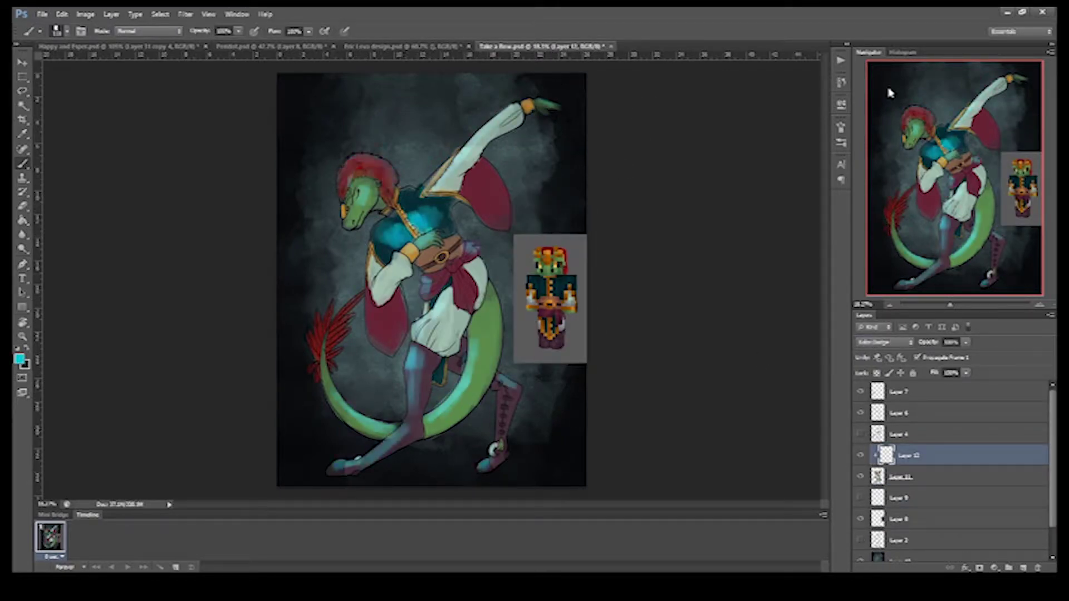
# Paint darker shading over the sleeves, jacket, trousers and tail on another clipped layer, Layer 13.
pyautogui.moveTo(390, 234); pyautogui.dragTo(423, 223)
pyautogui.moveTo(362, 290); pyautogui.dragTo(446, 345)
pyautogui.moveTo(390, 267); pyautogui.dragTo(408, 126)
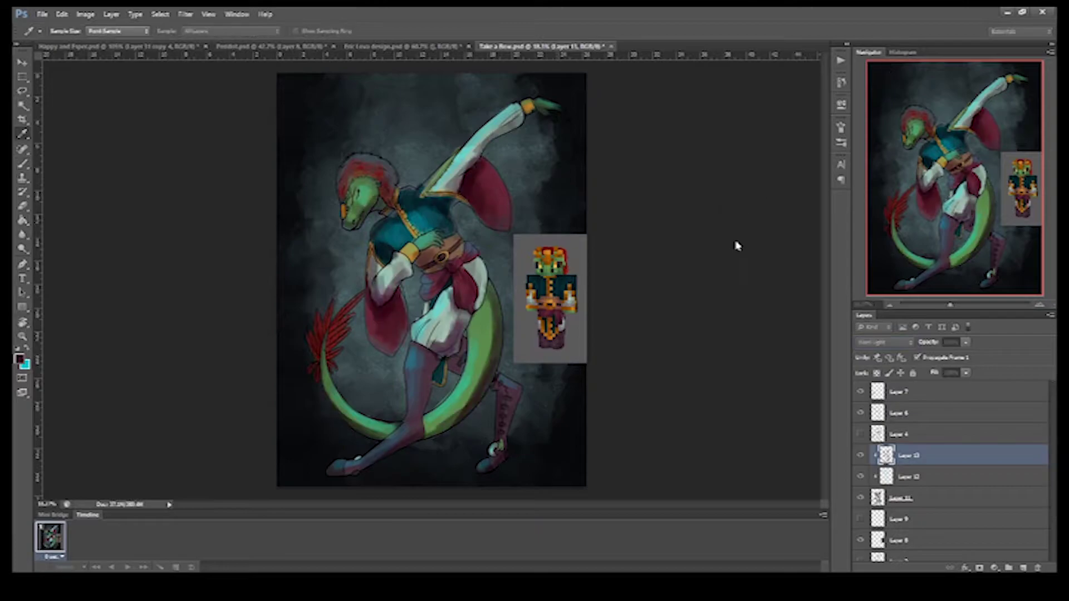
# Hide the reference image and blend a yellow-green gradient over the upper figure on a new clipped layer.
pyautogui.click(861, 540)
pyautogui.click(901, 498)
pyautogui.press('e')
pyautogui.click(1023, 568)
pyautogui.hotkey('alt', 'BackSpace')
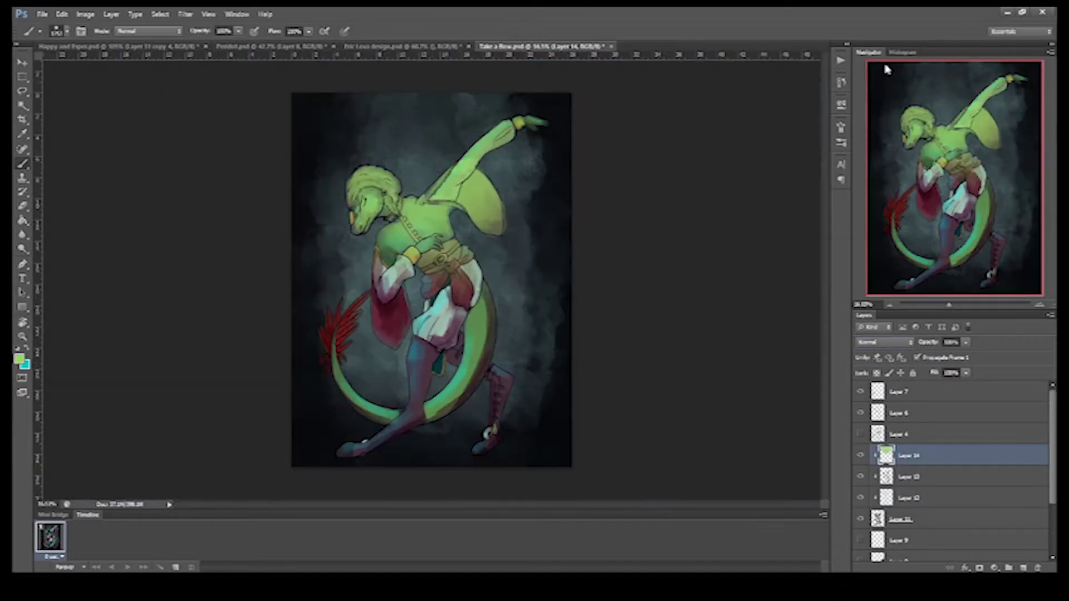
pyautogui.click(885, 342)
# Add another clipped layer and blend a purple gradient over the lower part of the figure.
pyautogui.click(1023, 567)
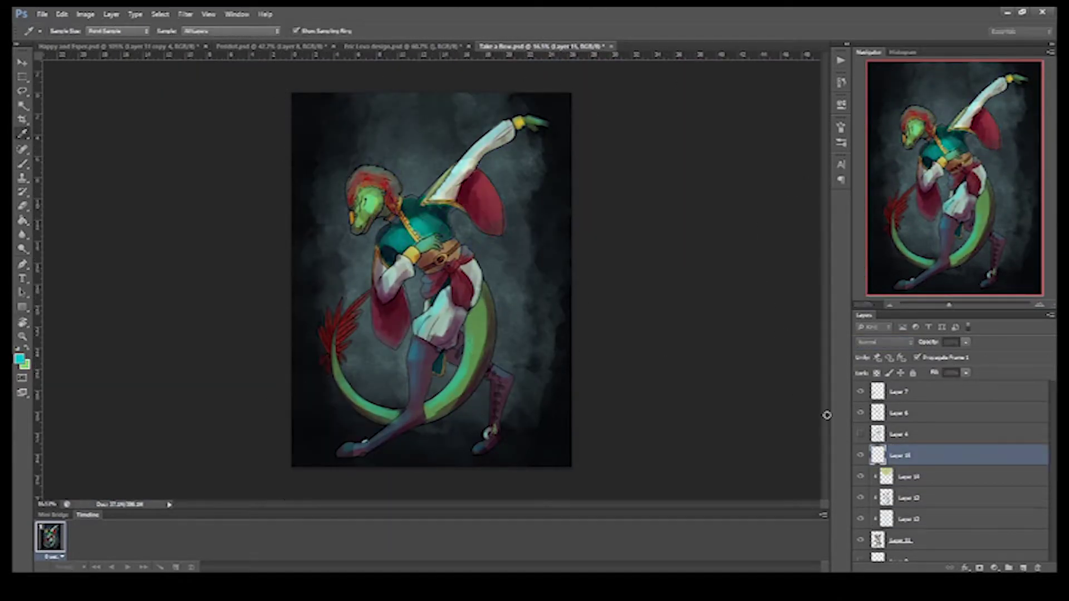
pyautogui.moveTo(334, 267); pyautogui.dragTo(478, 445)
pyautogui.click(885, 342)
# Create a new layer above the clipped layers and paint smoother green shading over the lizard's face and snout.
pyautogui.click(1023, 568)
pyautogui.scroll(3, 312, 245)
pyautogui.moveTo(267, 245); pyautogui.dragTo(319, 243)
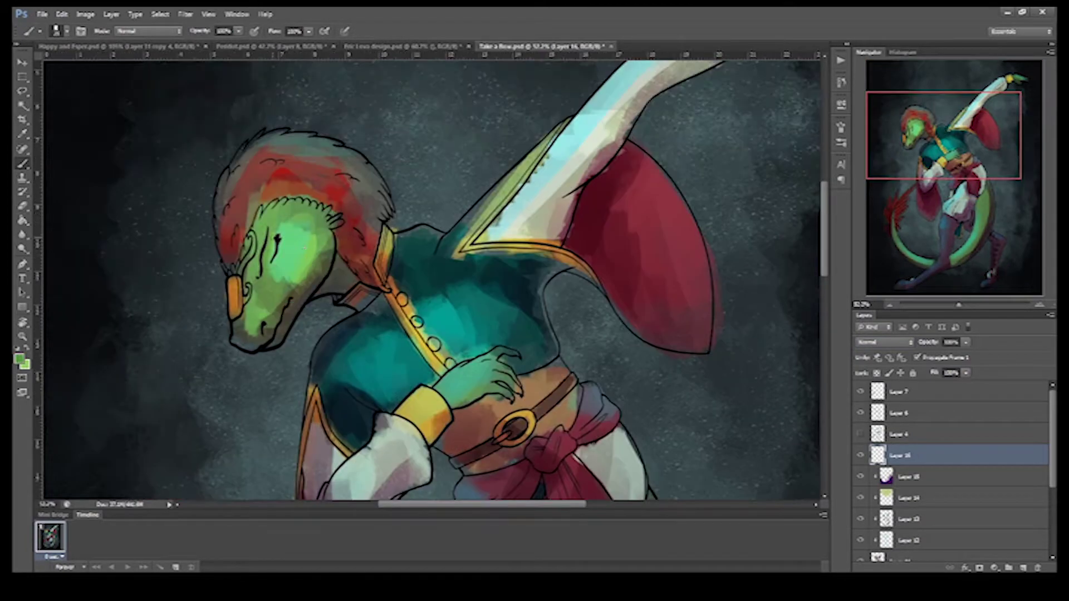
pyautogui.moveTo(262, 312); pyautogui.dragTo(295, 273)
pyautogui.moveTo(240, 334); pyautogui.dragTo(314, 261)
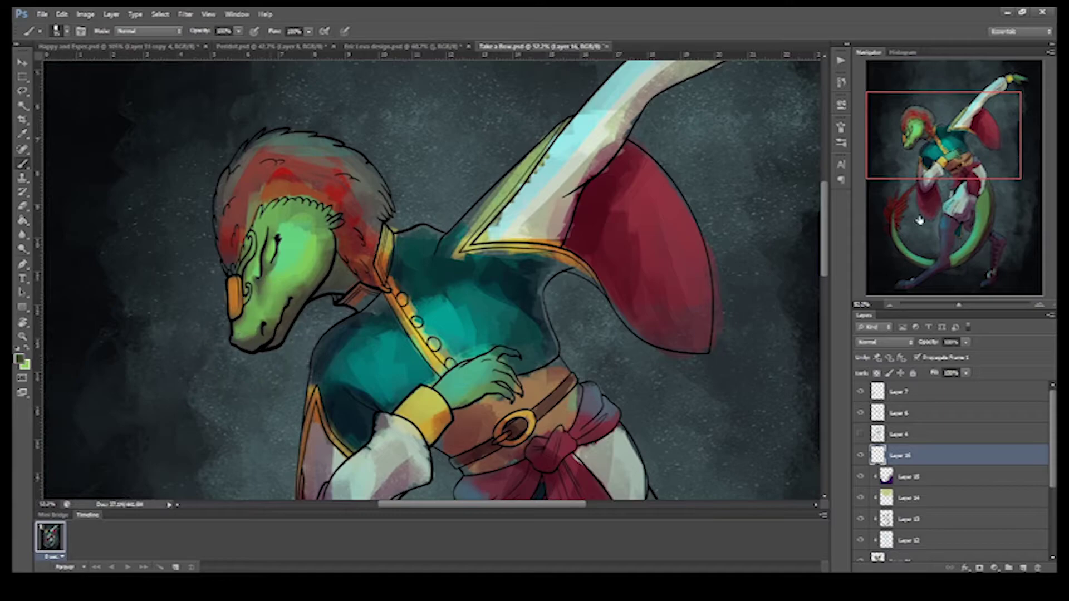
# Refine the green light and shadow on the lizard's cheek, snout, jaw and neck.
pyautogui.scroll(2, 272, 342)
pyautogui.moveTo(299, 313); pyautogui.dragTo(256, 175)
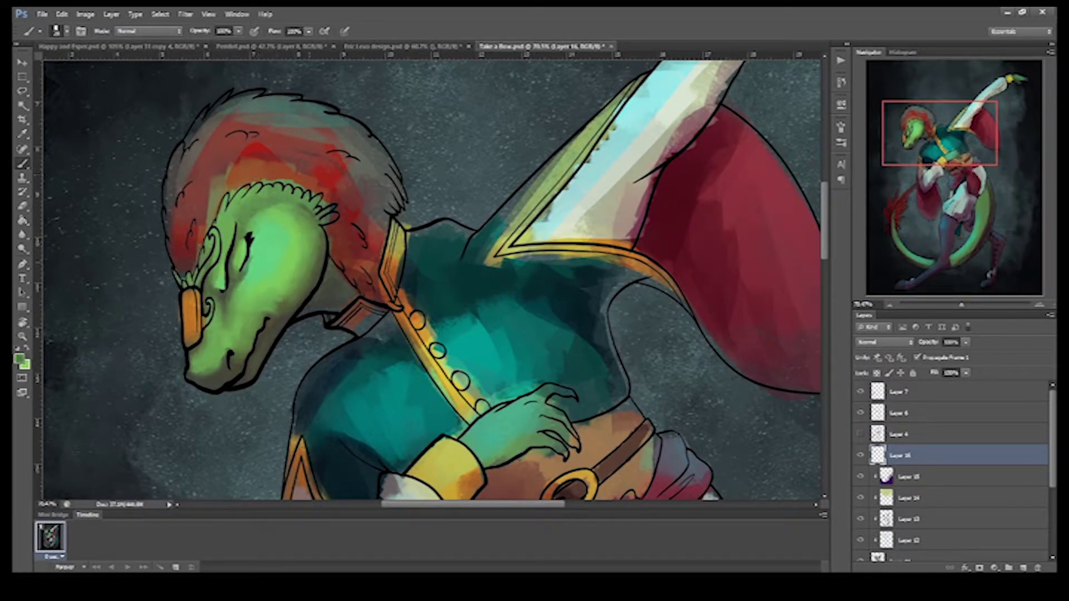
pyautogui.keyDown('alt'); pyautogui.click(314, 301); pyautogui.keyUp('alt')
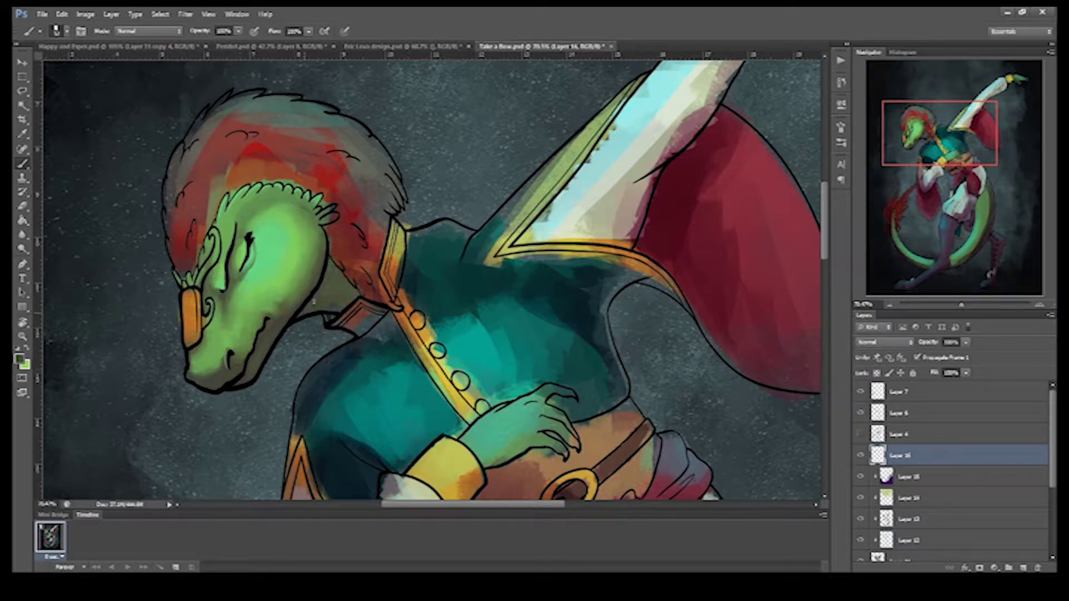
# Paint over the grey parts of the hair with red and brownish-red shading out to its outline.
pyautogui.moveTo(222, 167); pyautogui.dragTo(331, 237)
pyautogui.moveTo(434, 239)
pyautogui.mouseDown()
pyautogui.moveTo(301, 223)
pyautogui.moveTo(390, 186)
pyautogui.moveTo(490, 245)
pyautogui.moveTo(465, 303)
pyautogui.mouseUp()
pyautogui.keyDown('alt'); pyautogui.click(446, 334); pyautogui.keyUp('alt')
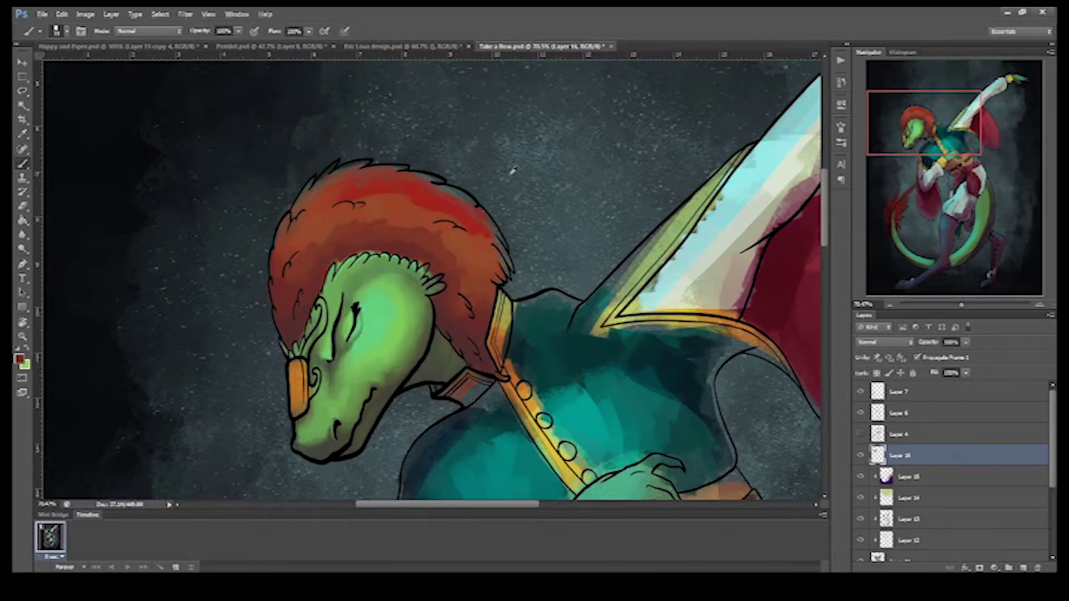
# Clean up the hair's outer edge and paint bright red tufts with darker red shading.
pyautogui.scroll(-2, 394, 292)
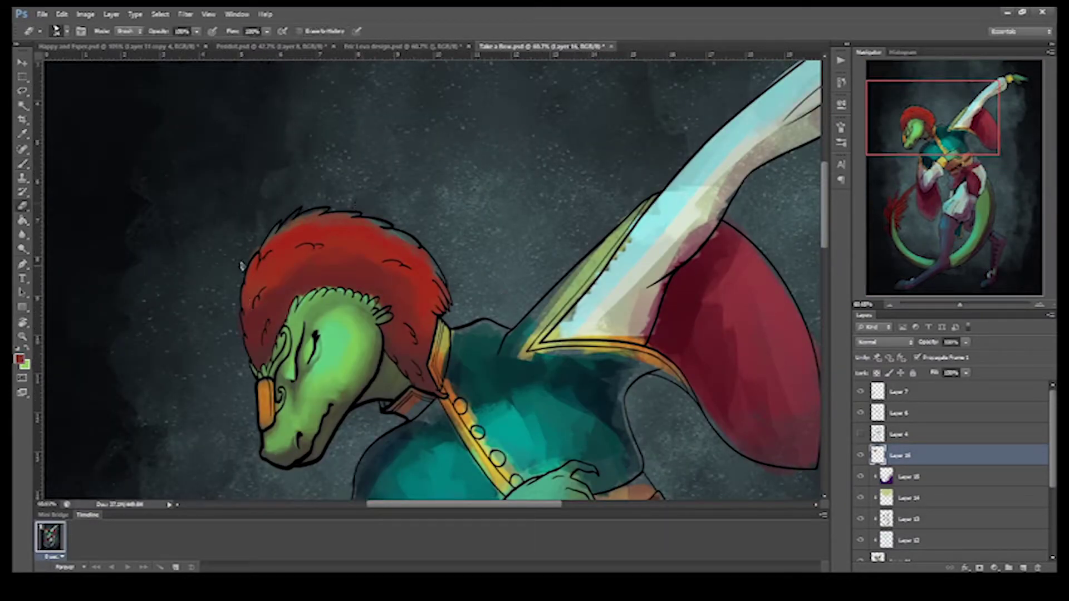
pyautogui.keyDown('alt'); pyautogui.click(272, 362); pyautogui.keyUp('alt')
pyautogui.keyDown('alt'); pyautogui.click(334, 214); pyautogui.keyUp('alt')
pyautogui.moveTo(334, 215); pyautogui.dragTo(297, 239)
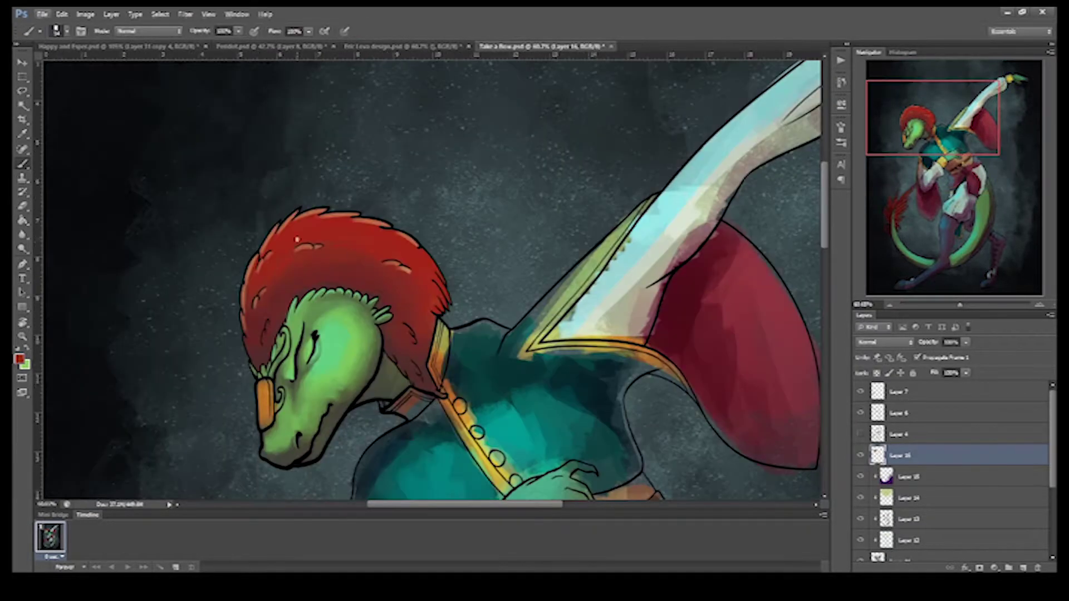
pyautogui.moveTo(406, 355); pyautogui.dragTo(374, 355)
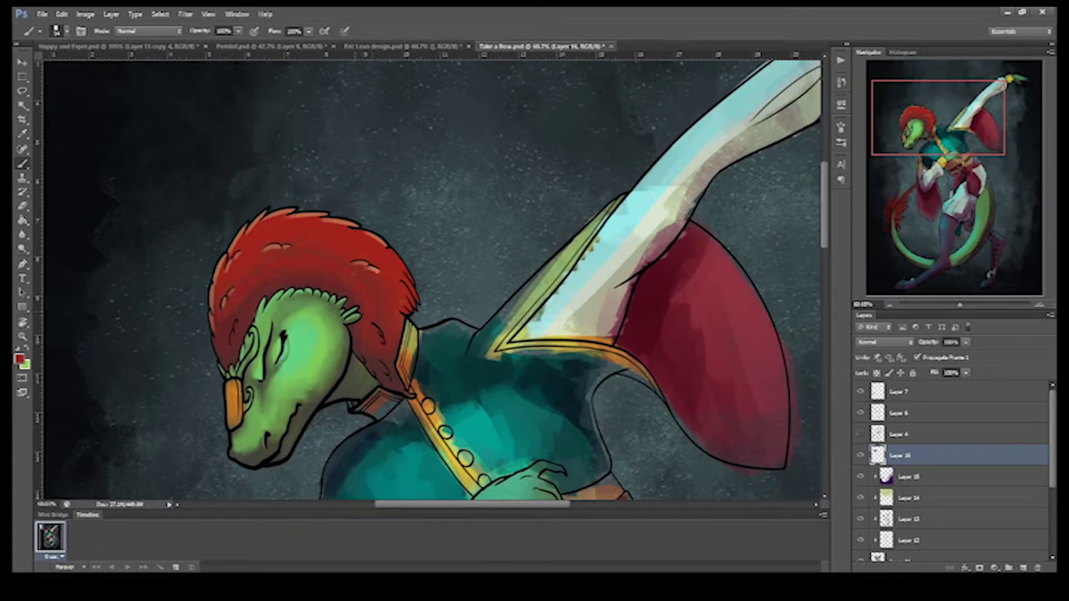
# Add lighter strands to the red hair and paint the snout ornament and its scrollwork gold.
pyautogui.hotkey('ctrl', '+')
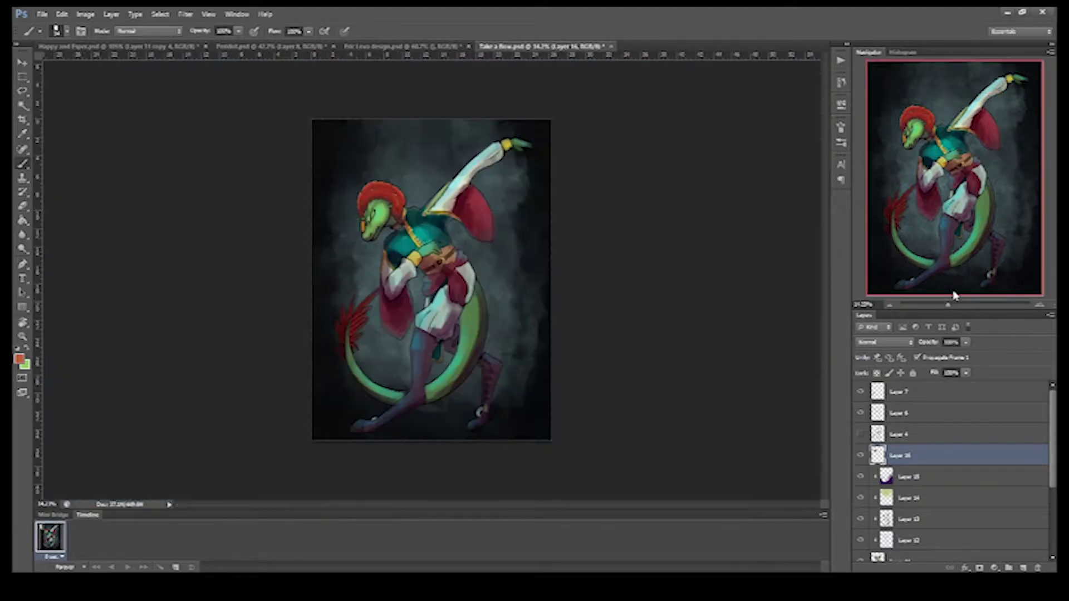
pyautogui.moveTo(350, 271); pyautogui.dragTo(195, 306)
pyautogui.keyDown('alt'); pyautogui.click(195, 306); pyautogui.keyUp('alt')
pyautogui.keyDown('alt'); pyautogui.click(196, 311); pyautogui.keyUp('alt')
pyautogui.moveTo(406, 181); pyautogui.dragTo(372, 138)
pyautogui.keyDown('alt'); pyautogui.click(176, 223); pyautogui.keyUp('alt')
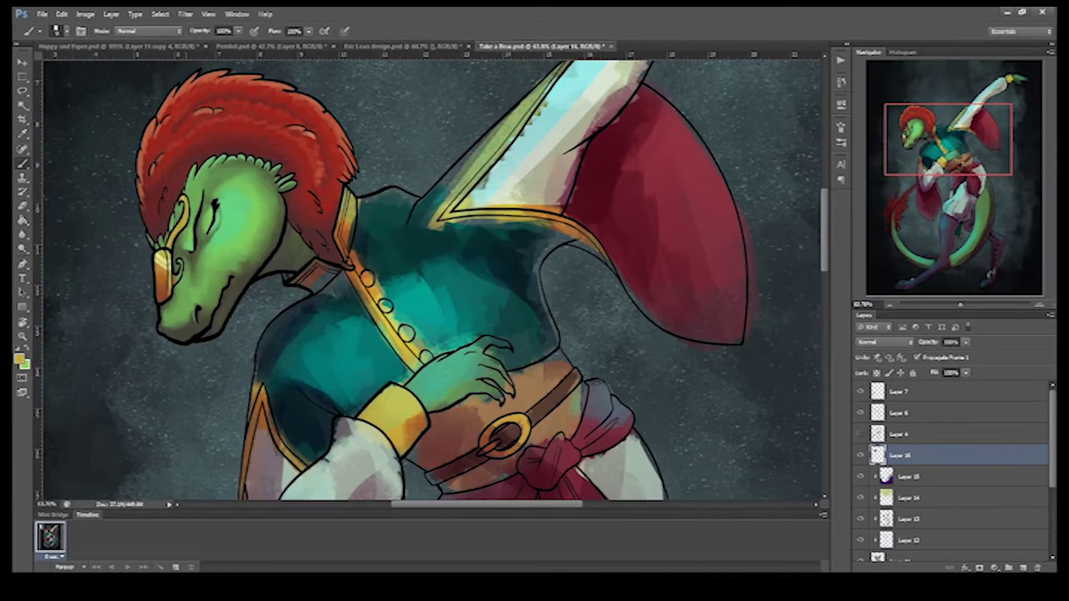
# Paint the jacket's shoulders, chest and collar in smooth teal with dark folds and recolour its gold trim.
pyautogui.moveTo(184, 223); pyautogui.dragTo(435, 236)
pyautogui.keyDown('alt'); pyautogui.click(331, 304); pyautogui.keyUp('alt')
pyautogui.moveTo(301, 350)
pyautogui.mouseDown()
pyautogui.moveTo(281, 268)
pyautogui.moveTo(262, 334)
pyautogui.moveTo(300, 254)
pyautogui.moveTo(356, 239)
pyautogui.moveTo(323, 206)
pyautogui.moveTo(357, 223)
pyautogui.moveTo(311, 271)
pyautogui.mouseUp()
pyautogui.scroll(3, 310, 271)
pyautogui.moveTo(386, 243)
pyautogui.mouseDown()
pyautogui.moveTo(398, 280)
pyautogui.moveTo(358, 303)
pyautogui.moveTo(412, 334)
pyautogui.moveTo(437, 374)
pyautogui.moveTo(462, 295)
pyautogui.mouseUp()
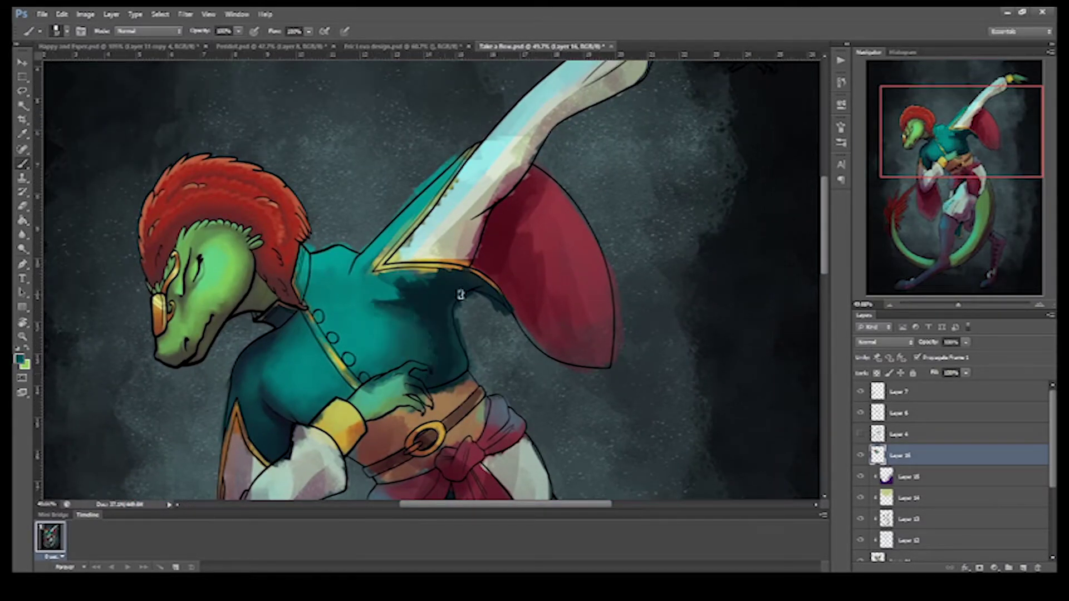
pyautogui.hscroll(2, 462, 295)
pyautogui.moveTo(334, 290); pyautogui.dragTo(368, 284)
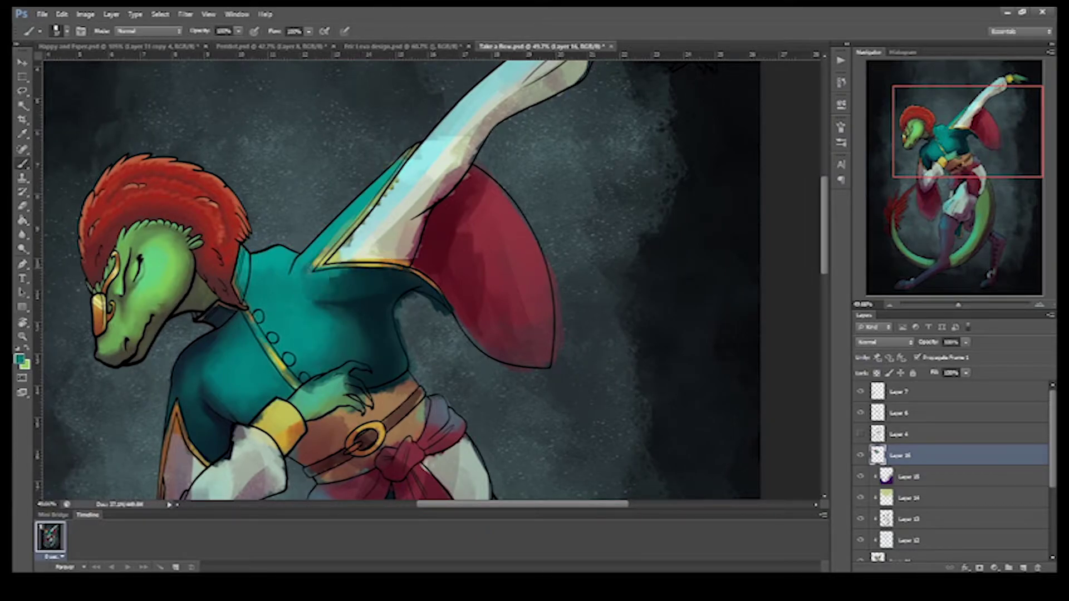
# Paint the maroon drape under the raised arm with smooth dark red shading using a sampled colour.
pyautogui.hotkey('ctrl', '0')
pyautogui.hotkey('ctrl', '-')
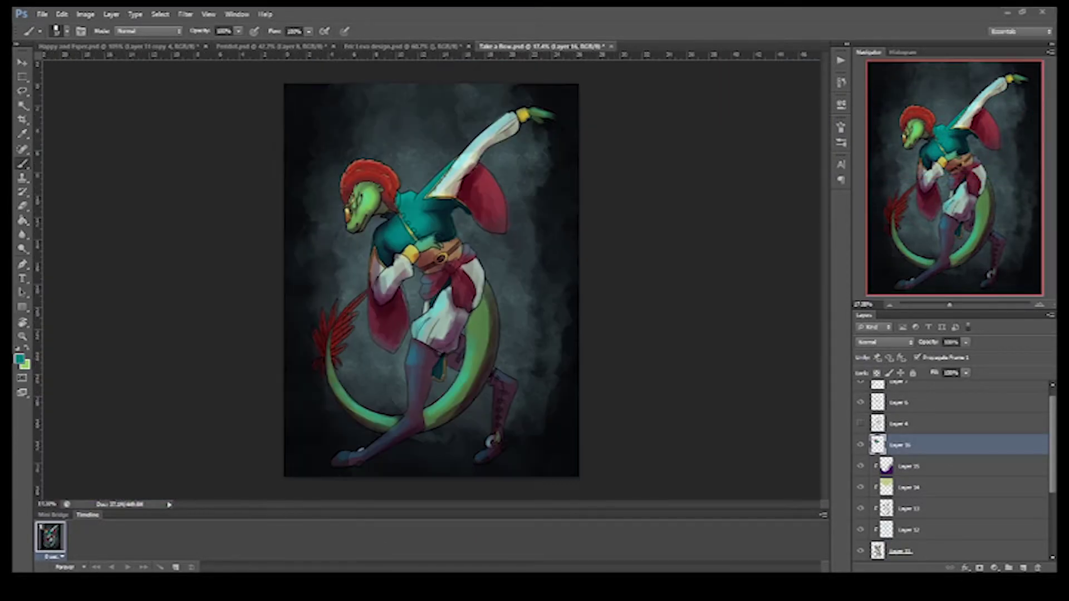
pyautogui.scroll(3, 460, 106)
pyautogui.keyDown('alt'); pyautogui.click(490, 220); pyautogui.keyUp('alt')
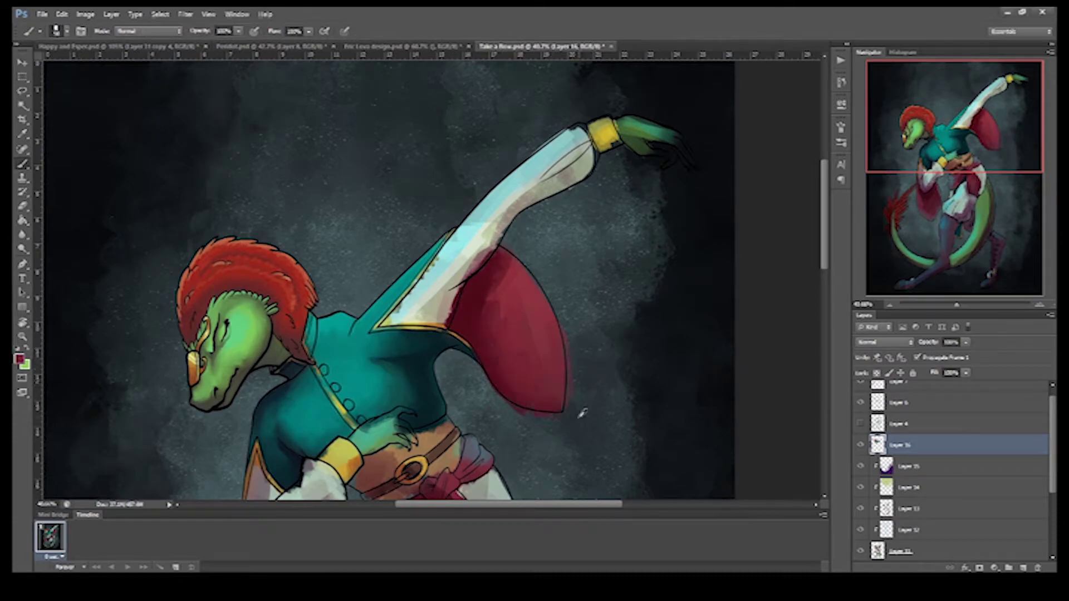
pyautogui.moveTo(558, 371)
pyautogui.mouseDown()
pyautogui.moveTo(510, 307)
pyautogui.moveTo(518, 341)
pyautogui.mouseUp()
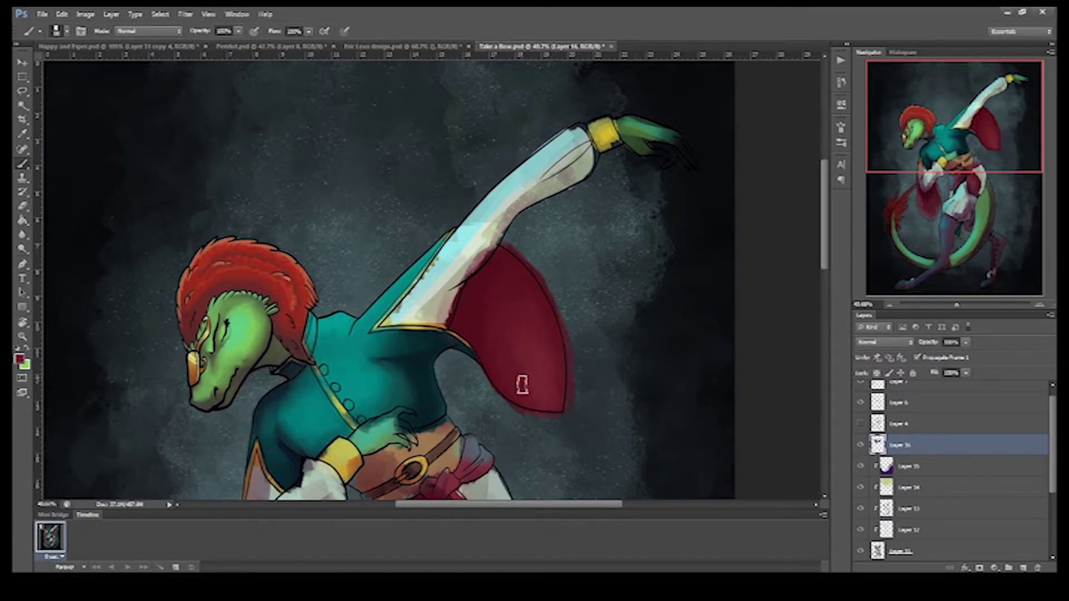
# Erase the maroon paint spilling past the drape's outline, including the spill on Layer 11.
pyautogui.press('e')
pyautogui.moveTo(569, 401); pyautogui.dragTo(561, 309)
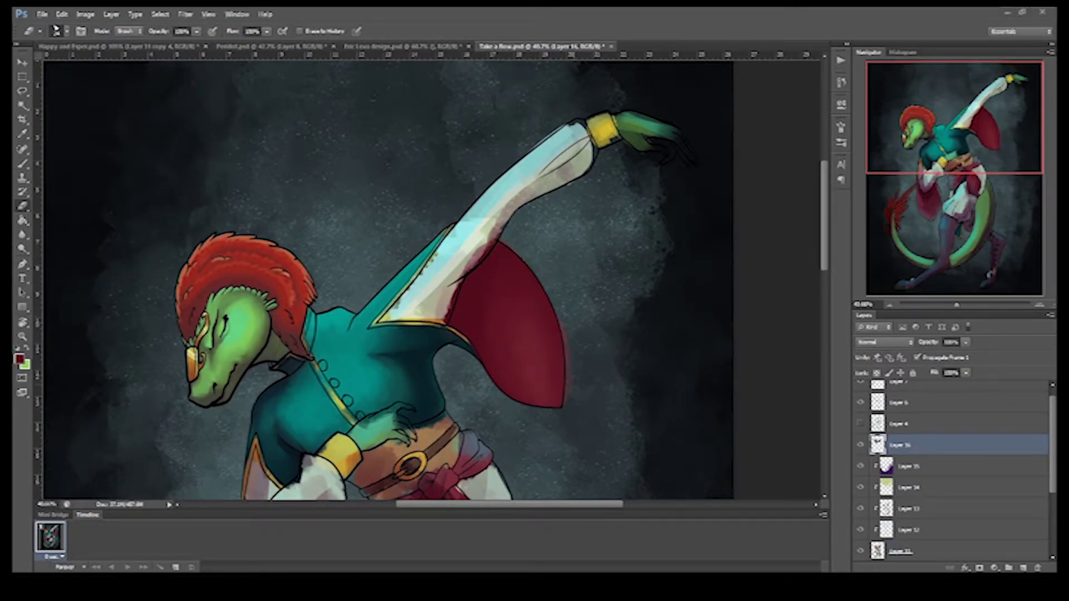
pyautogui.click(913, 552)
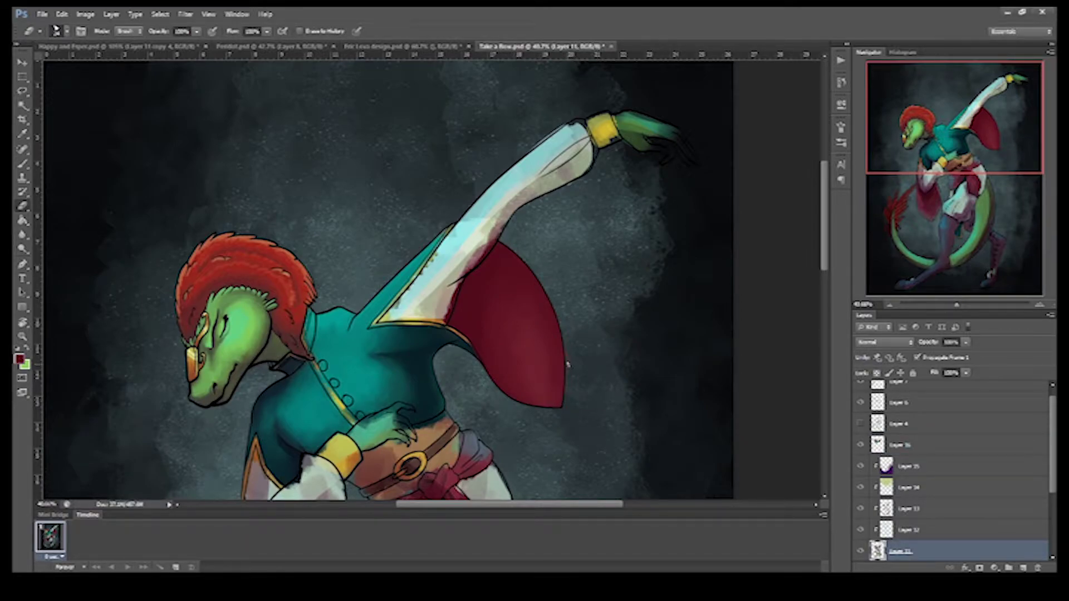
pyautogui.keyDown('ctrl'); pyautogui.click(563, 421); pyautogui.keyUp('ctrl')
# Paint the raised arm's white sleeve with smooth off-white light and purple fold shadows on Layer 16.
pyautogui.press('b')
pyautogui.moveTo(445, 294)
pyautogui.mouseDown()
pyautogui.moveTo(401, 318)
pyautogui.moveTo(584, 170)
pyautogui.moveTo(557, 178)
pyautogui.moveTo(426, 317)
pyautogui.moveTo(478, 262)
pyautogui.moveTo(440, 282)
pyautogui.mouseUp()
pyautogui.keyDown('alt'); pyautogui.click(463, 245); pyautogui.keyUp('alt')
pyautogui.moveTo(462, 245); pyautogui.dragTo(400, 304)
pyautogui.scroll(3, 501, 268)
pyautogui.hscroll(2, 501, 268)
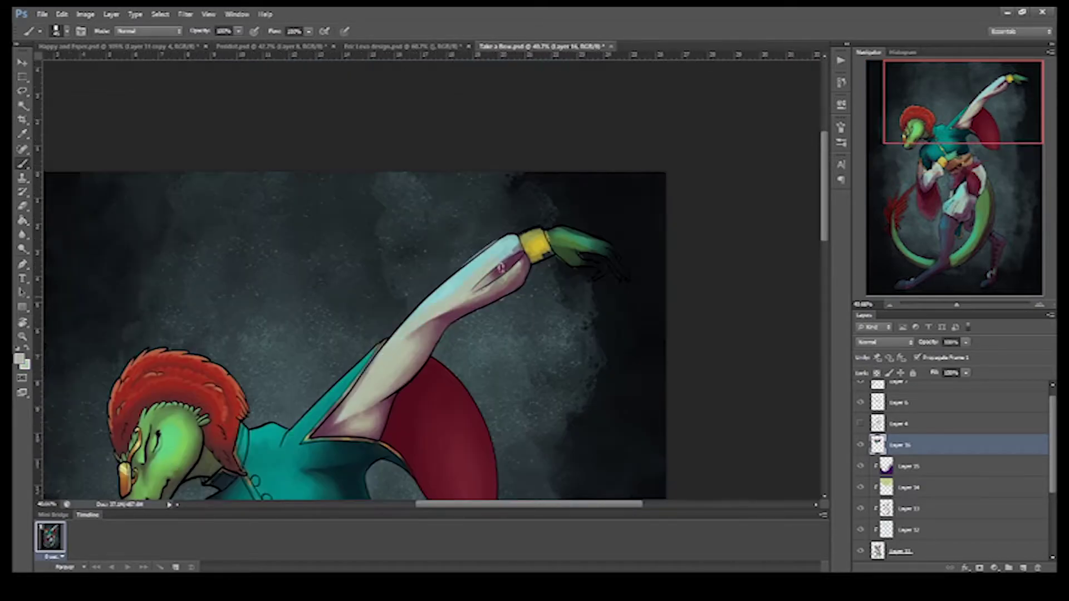
pyautogui.moveTo(501, 268)
pyautogui.mouseDown()
pyautogui.moveTo(461, 300)
pyautogui.moveTo(519, 294)
pyautogui.moveTo(500, 259)
pyautogui.moveTo(508, 270)
pyautogui.moveTo(465, 299)
pyautogui.mouseUp()
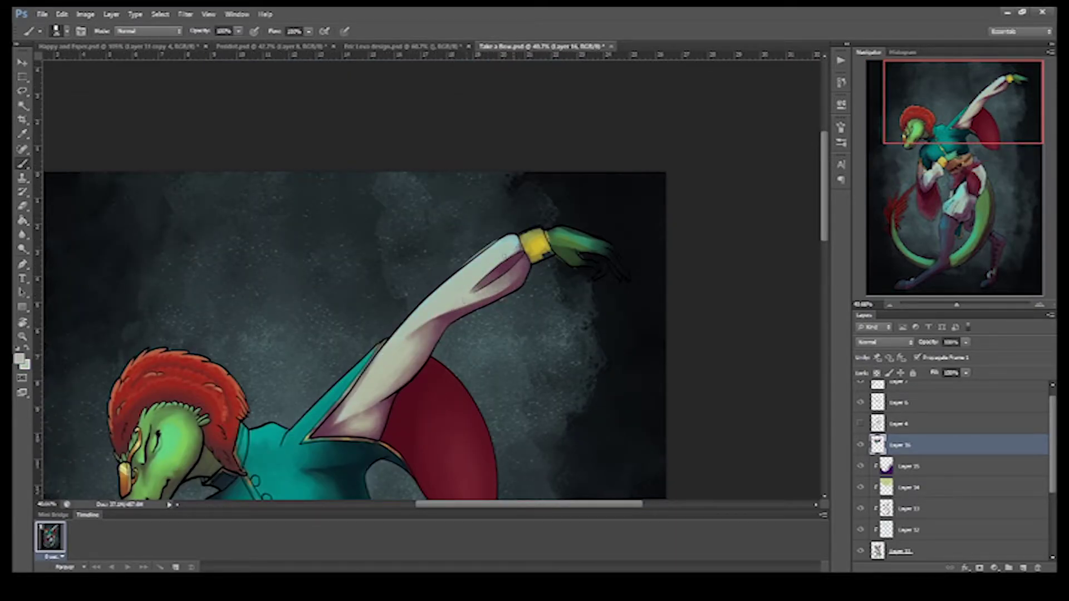
pyautogui.moveTo(512, 250); pyautogui.dragTo(541, 179)
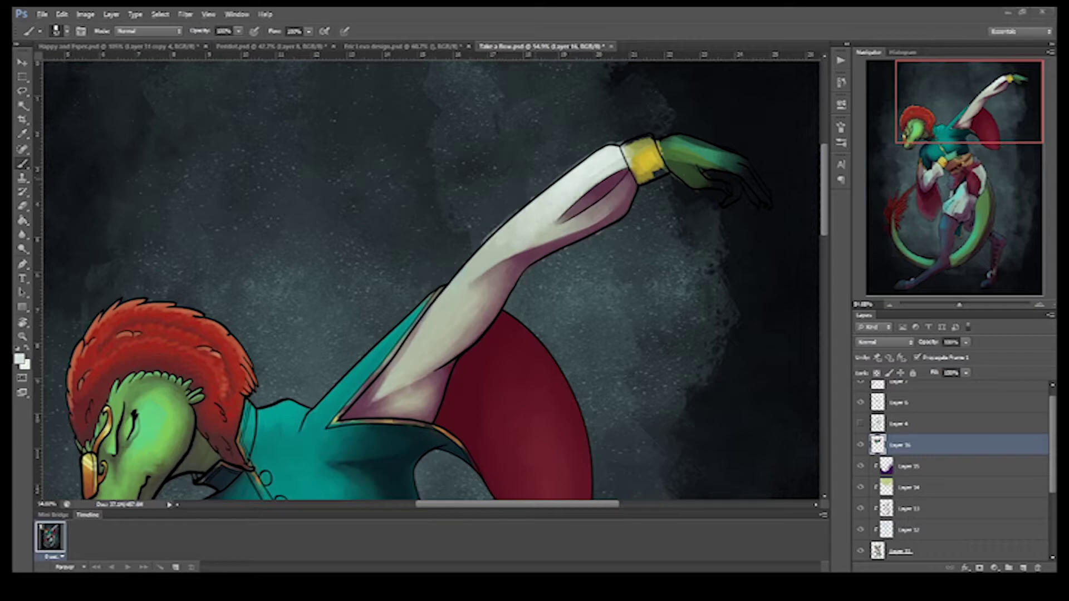
# Paint the raised hand and its claws in shaded green and render the wrist cuff in gold.
pyautogui.moveTo(724, 167); pyautogui.dragTo(747, 162)
pyautogui.moveTo(496, 189); pyautogui.dragTo(462, 195)
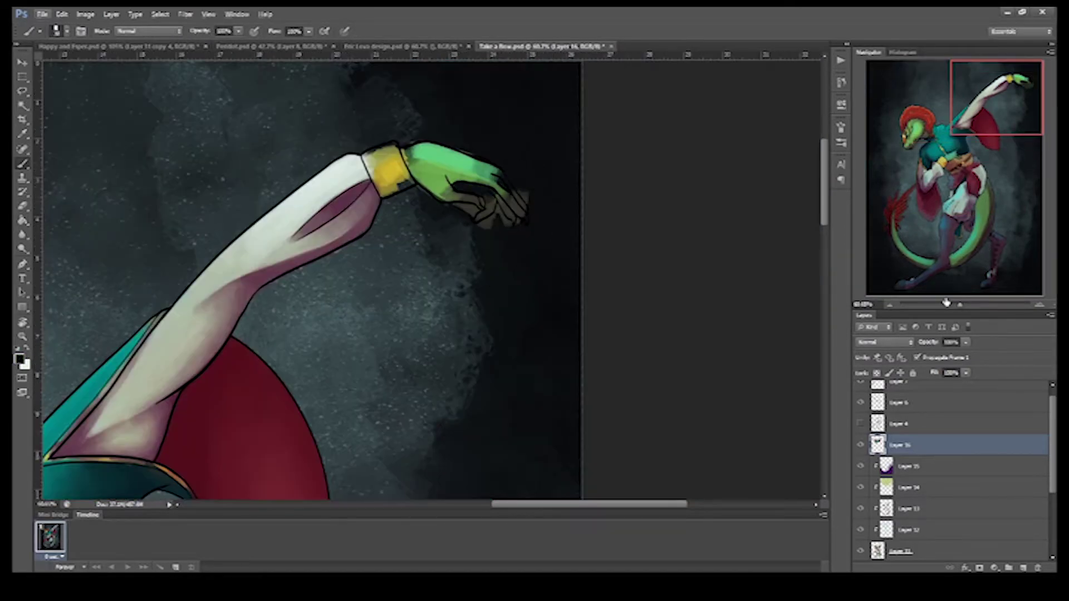
pyautogui.hscroll(-1, 544, 186)
pyautogui.moveTo(544, 186)
pyautogui.mouseDown()
pyautogui.moveTo(474, 184)
pyautogui.moveTo(535, 219)
pyautogui.moveTo(523, 223)
pyautogui.mouseUp()
pyautogui.moveTo(960, 304); pyautogui.dragTo(963, 305)
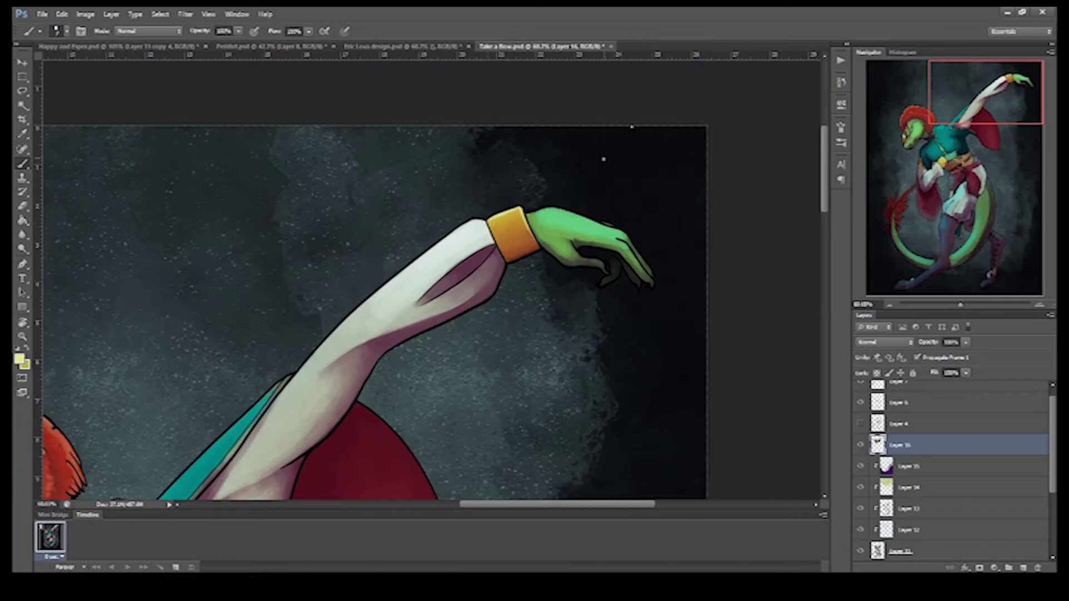
# Paint gold trim along the jacket's collar and front opening and colour the round buttons gold.
pyautogui.hotkey('ctrl', '+')
pyautogui.hotkey('ctrl', '0')
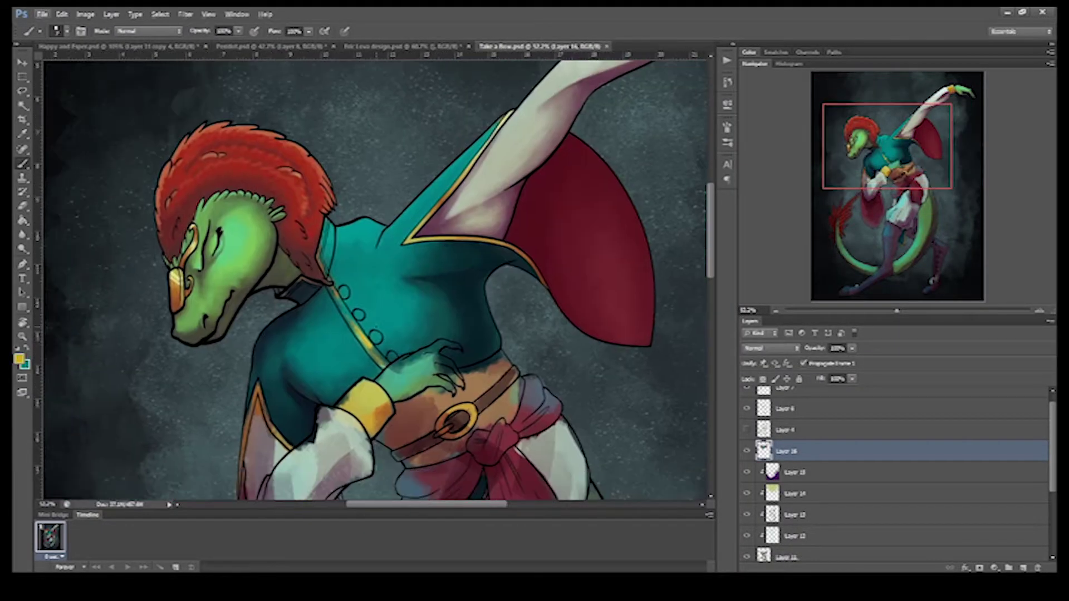
pyautogui.moveTo(896, 310); pyautogui.dragTo(883, 311)
pyautogui.hotkey('ctrl', '0')
pyautogui.hotkey('ctrl', '+')
pyautogui.click(785, 408)
pyautogui.keyDown('ctrl'); pyautogui.click(313, 260); pyautogui.keyUp('ctrl')
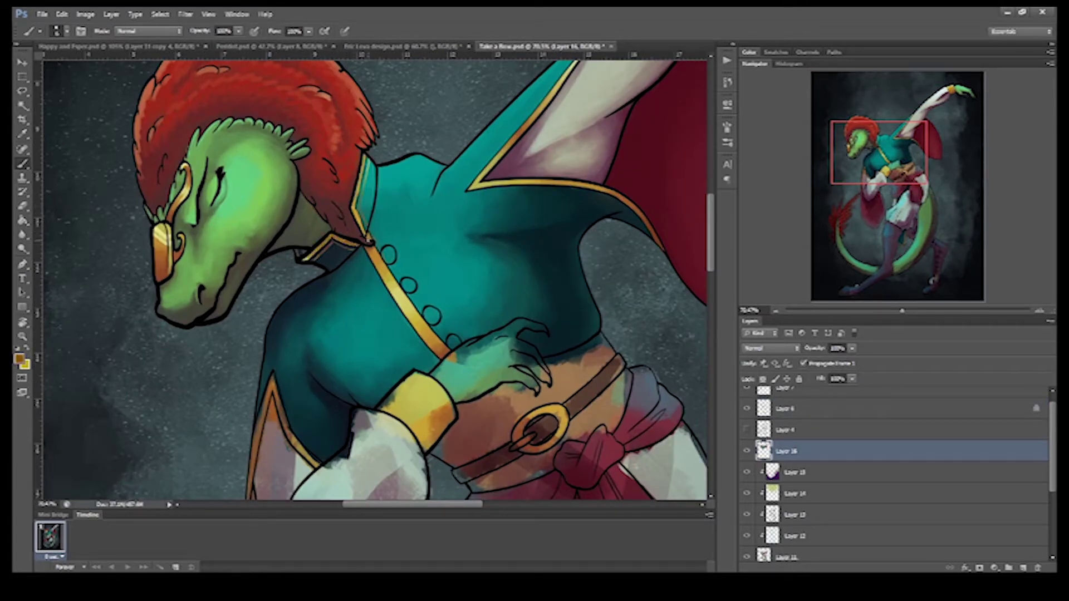
pyautogui.scroll(-3, 394, 359)
pyautogui.scroll(-1, 393, 359)
pyautogui.moveTo(918, 167); pyautogui.dragTo(940, 174)
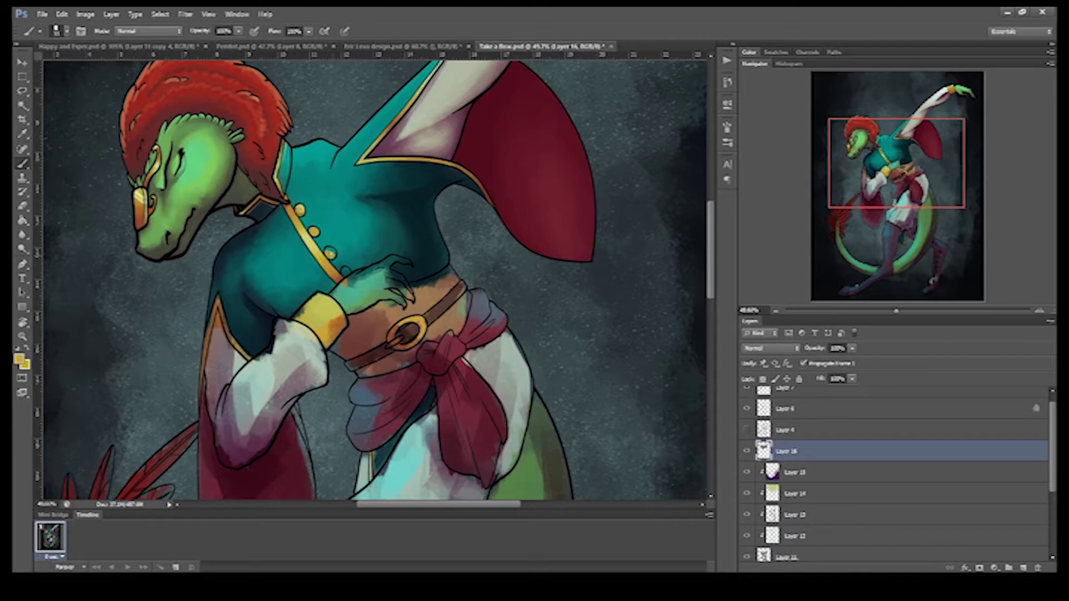
# Paint the hanging drape below the bent arm with smooth dark maroon shading.
pyautogui.scroll(3, 343, 265)
pyautogui.scroll(-2, 343, 265)
pyautogui.keyDown('alt'); pyautogui.click(276, 398); pyautogui.keyUp('alt')
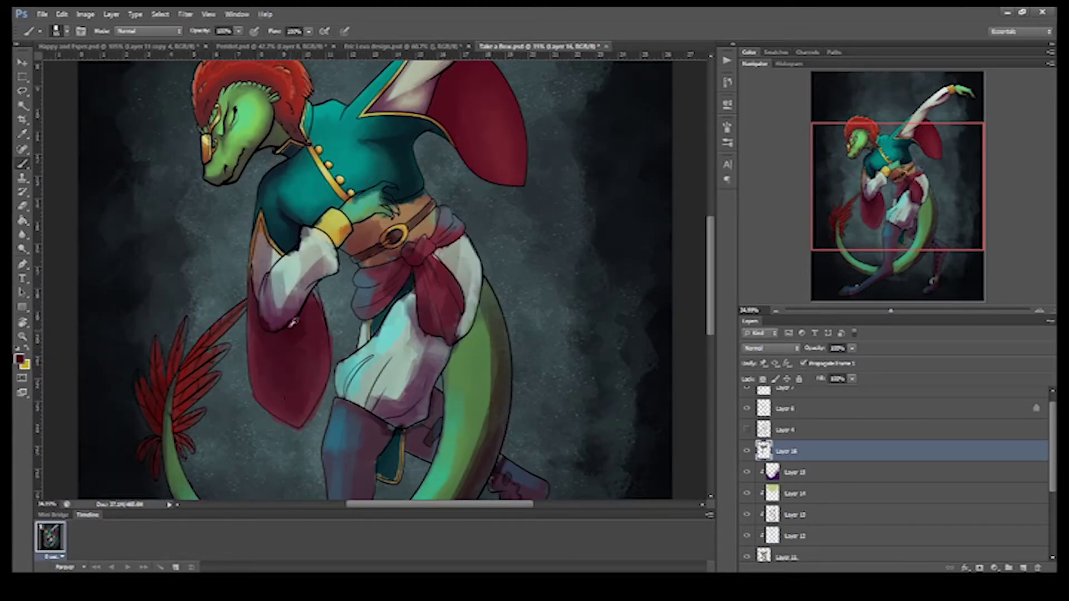
pyautogui.moveTo(257, 263); pyautogui.dragTo(248, 356)
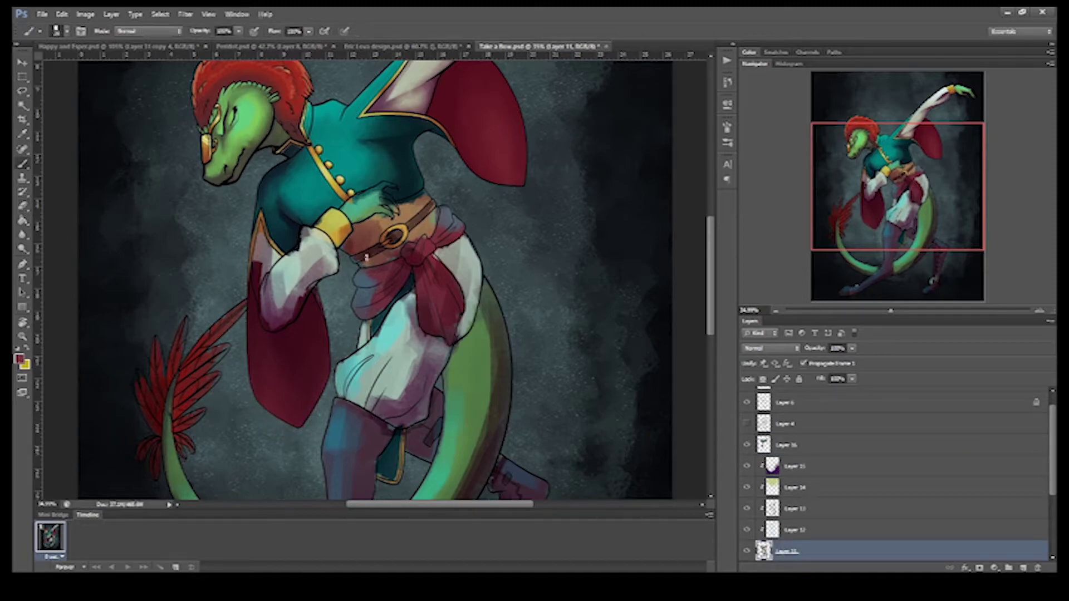
# Paint the waist wrap in smooth brown tones and render the belt and its gold buckle on Layer 16.
pyautogui.keyDown('alt'); pyautogui.click(376, 237); pyautogui.keyUp('alt')
pyautogui.moveTo(376, 237)
pyautogui.mouseDown()
pyautogui.moveTo(405, 243)
pyautogui.moveTo(410, 209)
pyautogui.mouseUp()
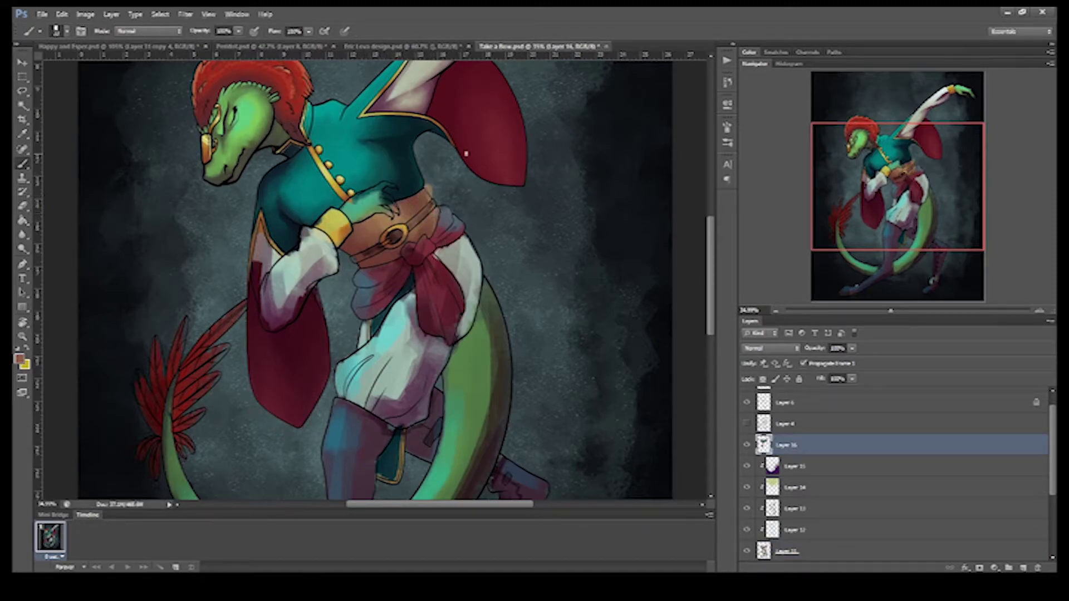
pyautogui.scroll(2, 466, 154)
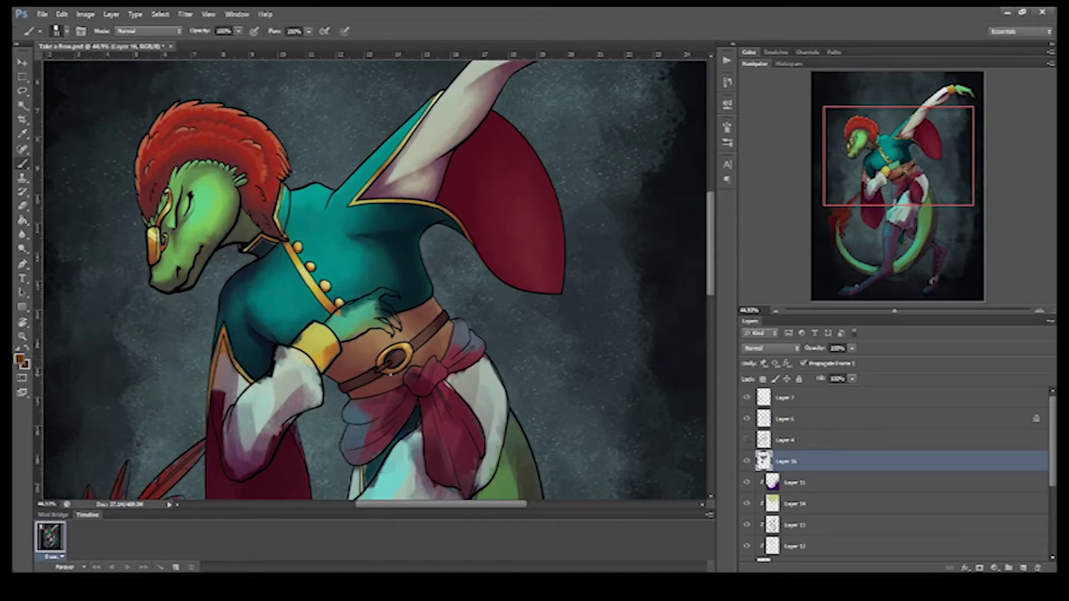
# Paint the hand resting on the waist with shaded green fingers.
pyautogui.moveTo(356, 312); pyautogui.dragTo(334, 328)
pyautogui.keyDown('alt'); pyautogui.click(371, 357); pyautogui.keyUp('alt')
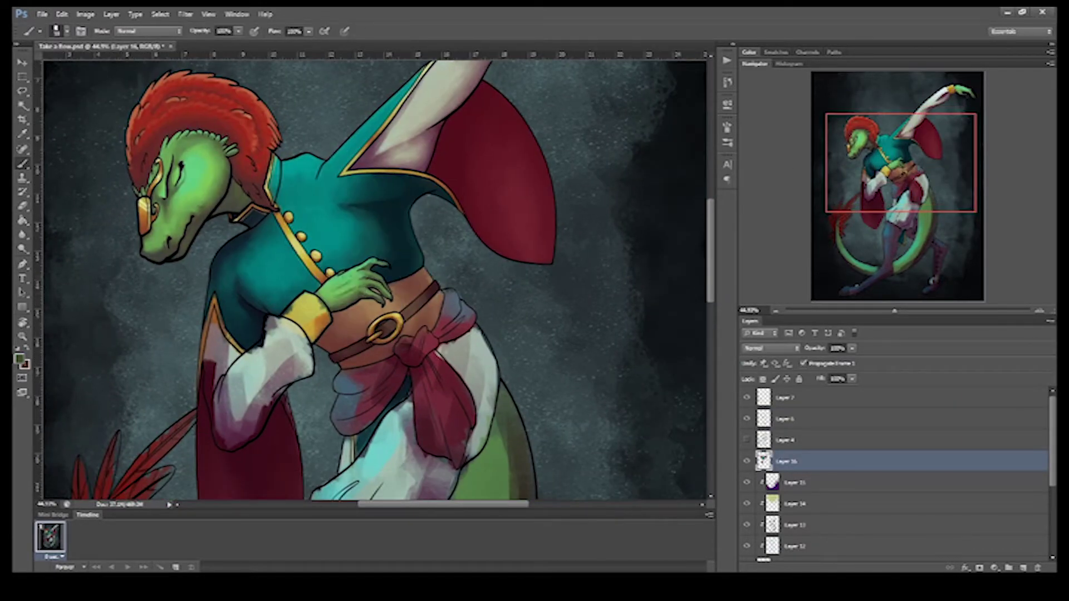
# Paint the bent arm's white sleeve with smooth off-white lights and mauve fold shadows.
pyautogui.moveTo(373, 249); pyautogui.dragTo(398, 243)
pyautogui.moveTo(895, 310); pyautogui.dragTo(895, 310)
pyautogui.keyDown('alt'); pyautogui.click(304, 345); pyautogui.keyUp('alt')
pyautogui.moveTo(320, 321); pyautogui.dragTo(303, 362)
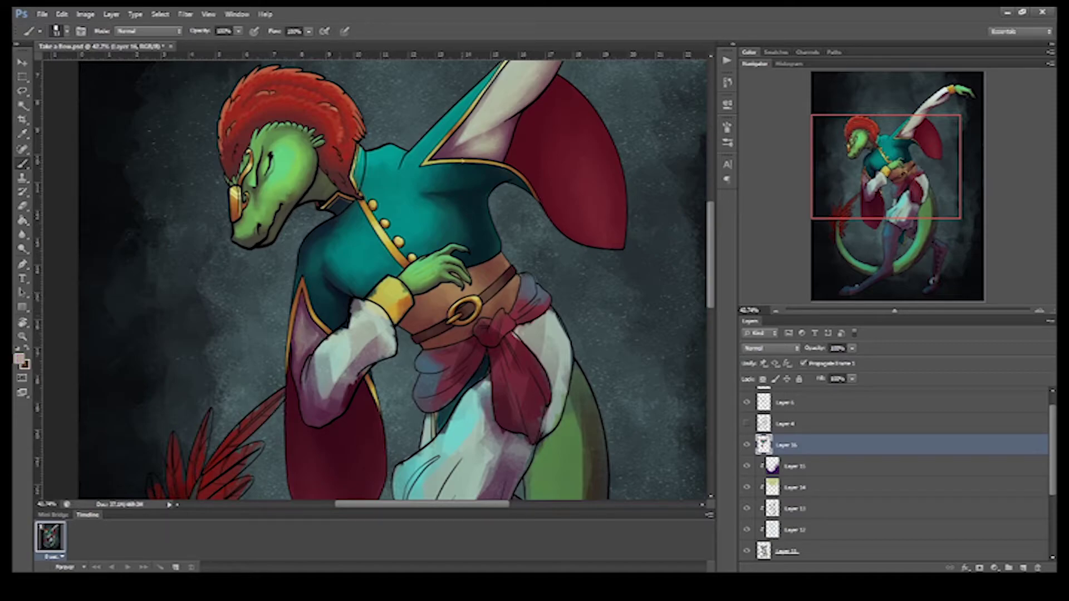
pyautogui.keyDown('alt'); pyautogui.click(313, 334); pyautogui.keyUp('alt')
pyautogui.moveTo(368, 334); pyautogui.dragTo(340, 395)
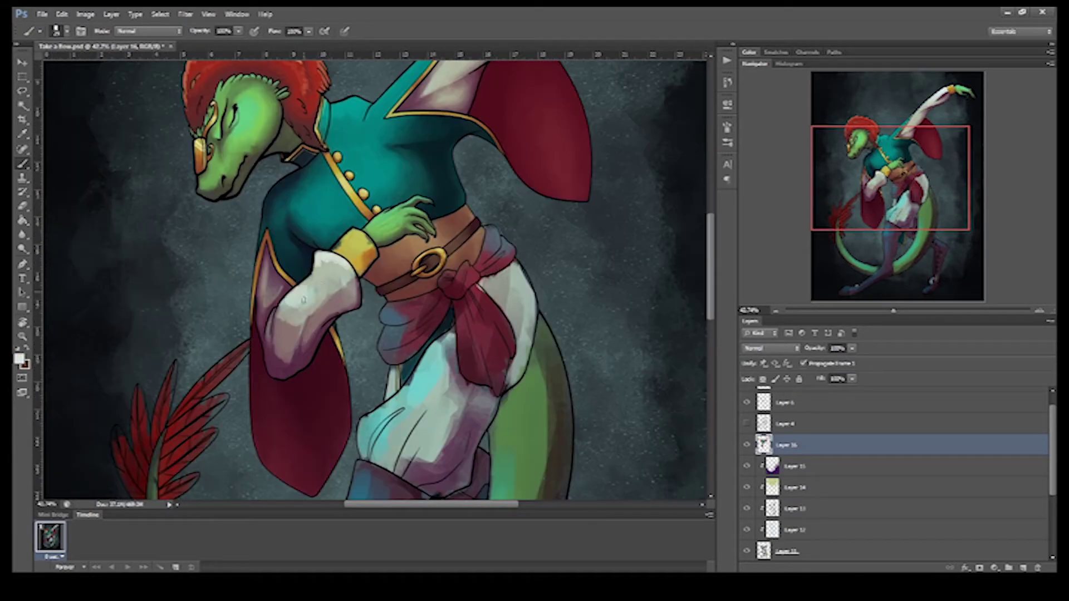
pyautogui.moveTo(895, 311); pyautogui.dragTo(897, 311)
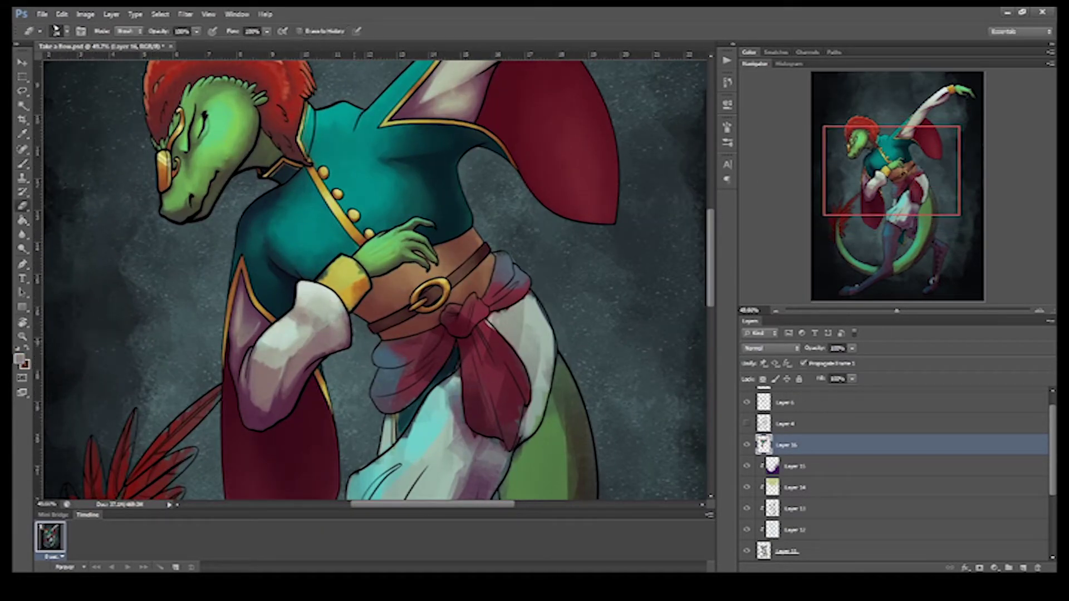
pyautogui.keyDown('alt'); pyautogui.scroll(-2, 273, 356); pyautogui.keyUp('alt')
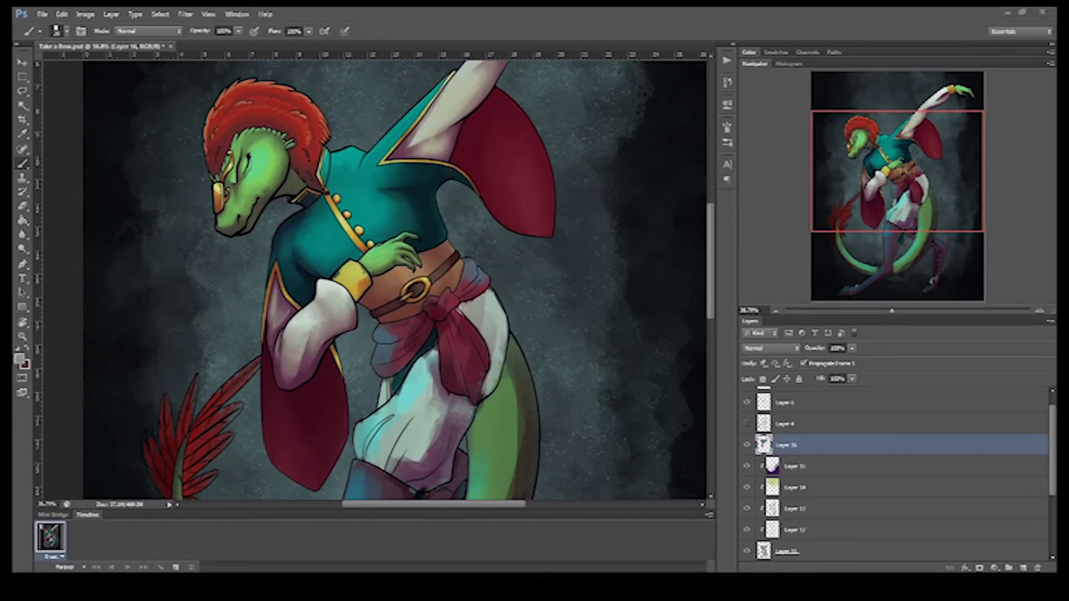
# Render the bent arm's wrist cuff in shaded gold tones.
pyautogui.moveTo(668, 273); pyautogui.dragTo(657, 348)
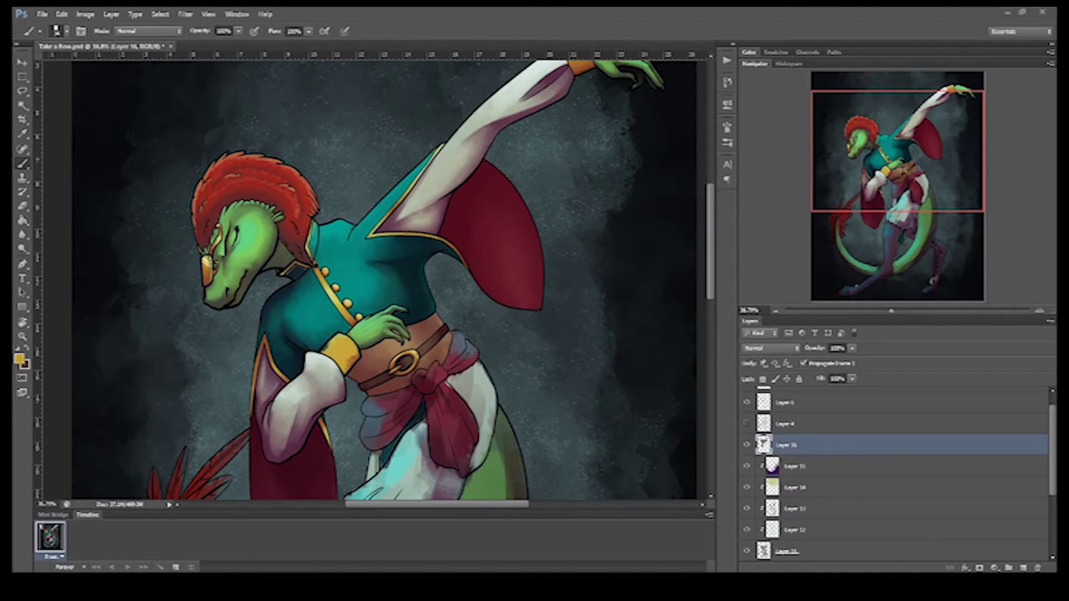
pyautogui.keyDown('alt'); pyautogui.click(331, 342); pyautogui.keyUp('alt')
pyautogui.moveTo(331, 342)
pyautogui.mouseDown()
pyautogui.moveTo(315, 393)
pyautogui.moveTo(334, 402)
pyautogui.mouseUp()
pyautogui.moveTo(891, 310)
pyautogui.mouseDown()
pyautogui.moveTo(869, 310)
pyautogui.moveTo(892, 310)
pyautogui.mouseUp()
# Paint the knotted waist sash with shaded maroon folds and clean up its edges by erasing on Layer 11.
pyautogui.moveTo(437, 278); pyautogui.dragTo(460, 249)
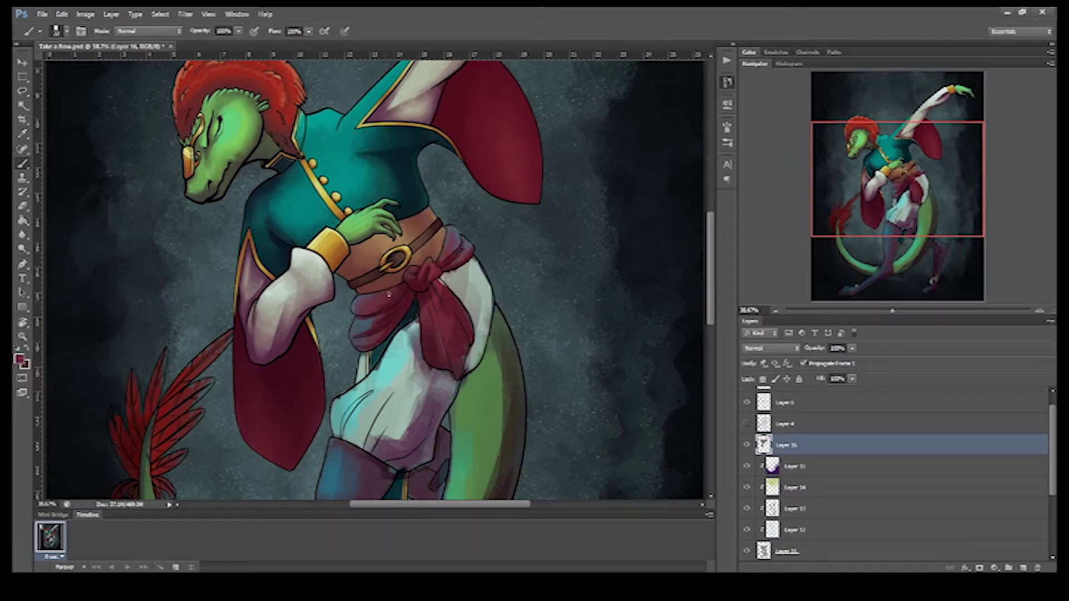
pyautogui.hotkey('alt', '[')
pyautogui.hotkey('alt', '[')
pyautogui.hotkey('alt', '[')
pyautogui.hotkey('alt', '[')
pyautogui.hotkey('alt', '[')
pyautogui.press('e')
pyautogui.keyDown('alt'); pyautogui.scroll(1, 340, 285); pyautogui.keyUp('alt')
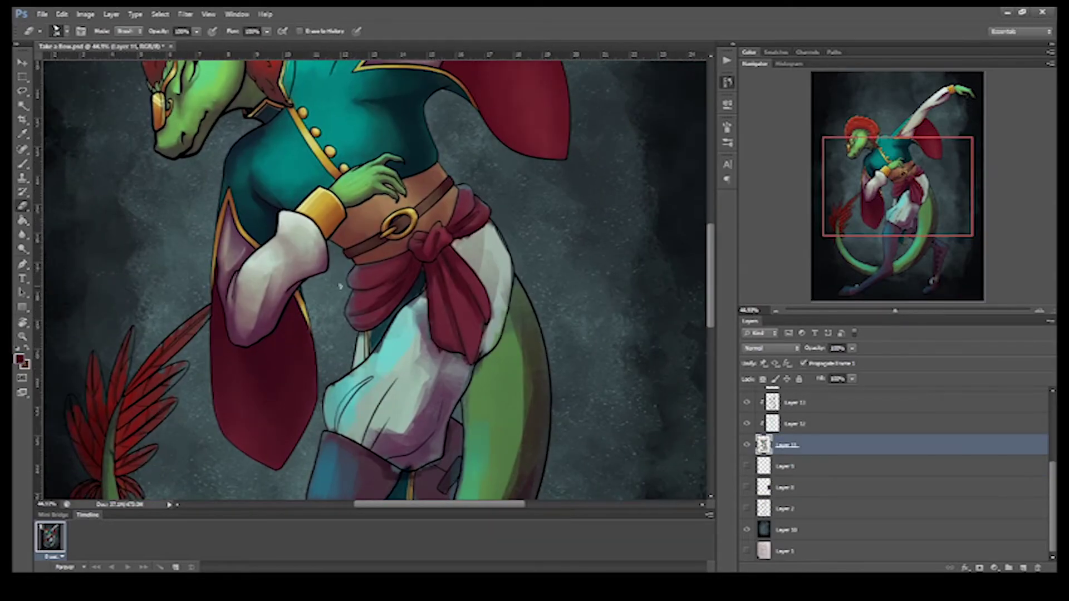
# Return to Layer 16 and paint the narrow strip of clothing visible between the sash and the front thigh.
pyautogui.hotkey('alt', ']')
pyautogui.hotkey('alt', ']')
pyautogui.hotkey('alt', ']')
pyautogui.hotkey('alt', ']')
pyautogui.hotkey('alt', ']')
pyautogui.press('b')
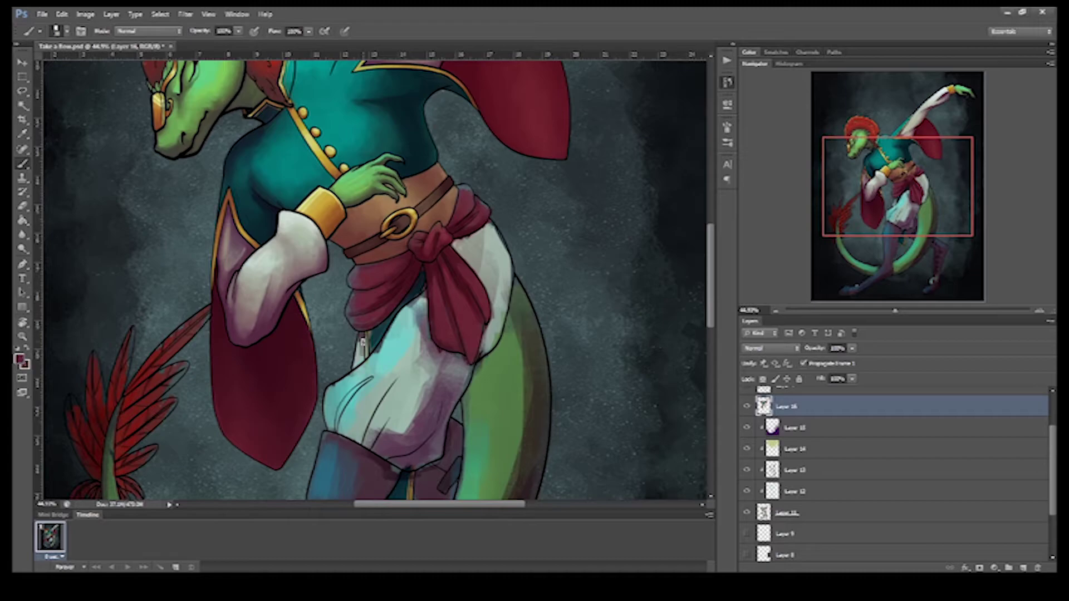
pyautogui.keyDown('alt'); pyautogui.click(360, 334); pyautogui.keyUp('alt')
pyautogui.keyDown('alt'); pyautogui.scroll(-1, 414, 254); pyautogui.keyUp('alt')
pyautogui.keyDown('alt'); pyautogui.click(339, 286); pyautogui.keyUp('alt')
pyautogui.scroll(-5, 390, 279)
pyautogui.keyDown('alt'); pyautogui.scroll(1, 445, 283); pyautogui.keyUp('alt')
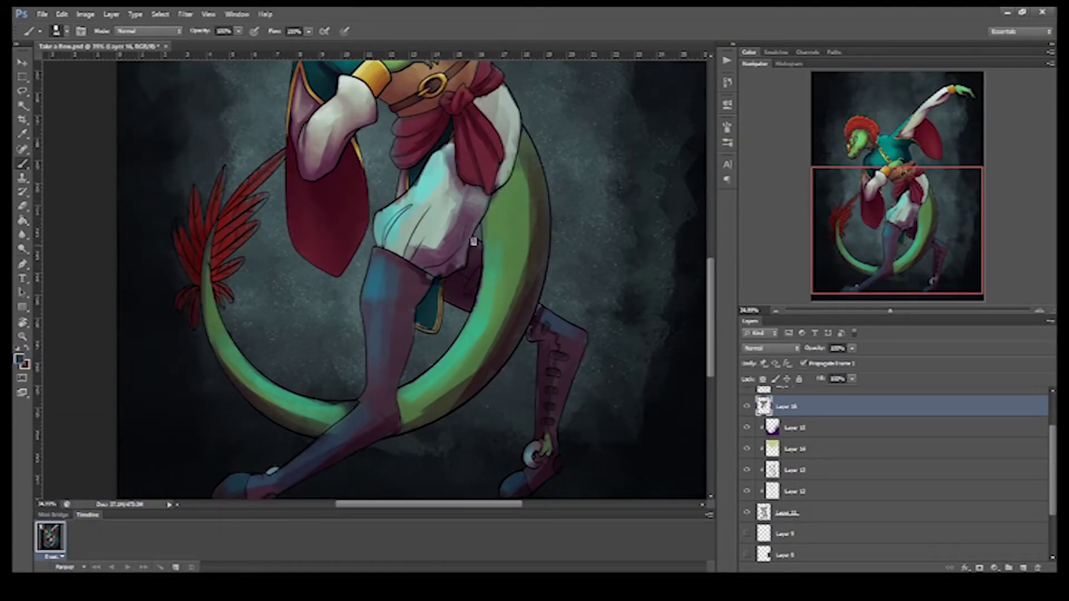
# Paint the thick part of the tail on Layer 16 with a dark brown inner shadow and a teal-green outer edge.
pyautogui.keyDown('alt'); pyautogui.click(468, 290); pyautogui.keyUp('alt')
pyautogui.hotkey('alt', '[')
pyautogui.hotkey('alt', '[')
pyautogui.hotkey('alt', '[')
pyautogui.hotkey('alt', '[')
pyautogui.hotkey('alt', '[')
pyautogui.scroll(3, 412, 279)
pyautogui.hotkey('alt', ']')
pyautogui.hotkey('alt', ']')
pyautogui.hotkey('alt', ']')
pyautogui.hotkey('alt', ']')
pyautogui.hotkey('alt', ']')
pyautogui.keyDown('alt'); pyautogui.scroll(-1, 364, 308); pyautogui.keyUp('alt')
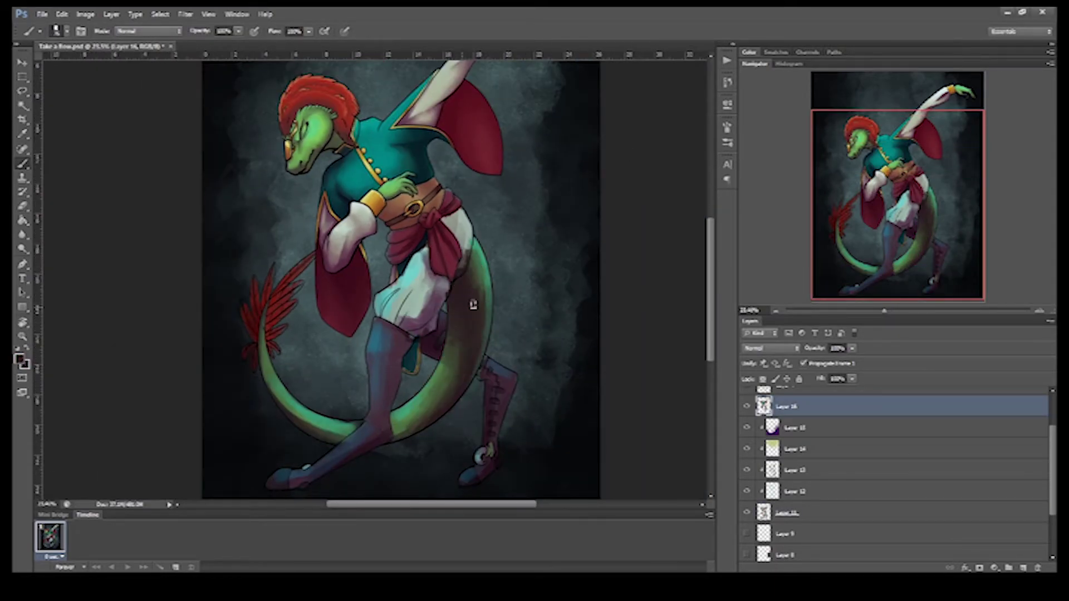
pyautogui.keyDown('alt'); pyautogui.scroll(1, 472, 305); pyautogui.keyUp('alt')
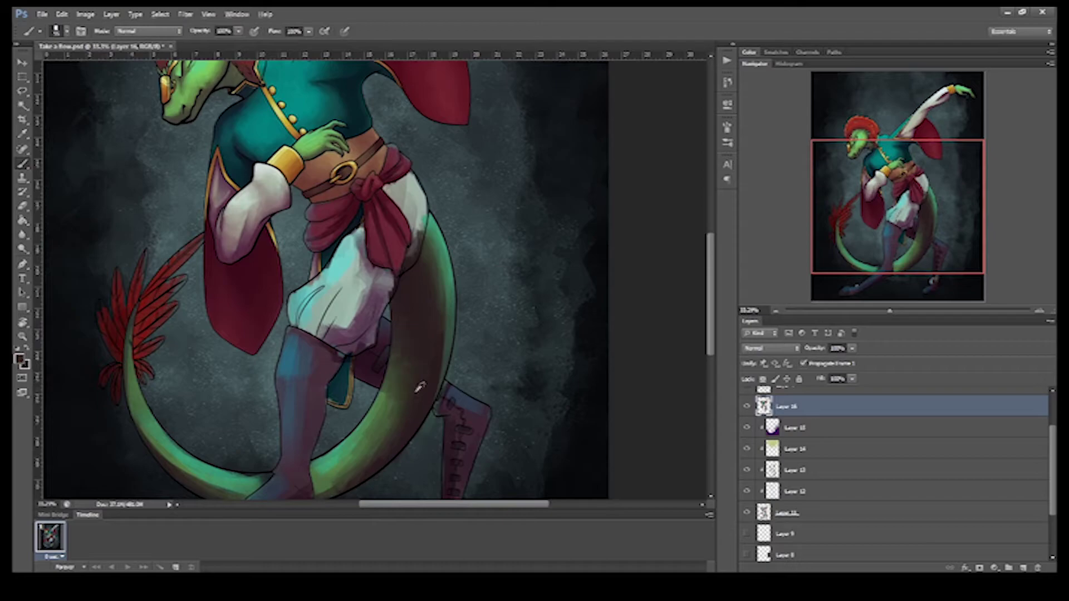
pyautogui.keyDown('alt'); pyautogui.scroll(-1, 420, 387); pyautogui.keyUp('alt')
pyautogui.keyDown('alt'); pyautogui.scroll(1, 368, 334); pyautogui.keyUp('alt')
pyautogui.keyDown('alt'); pyautogui.click(235, 276); pyautogui.keyUp('alt')
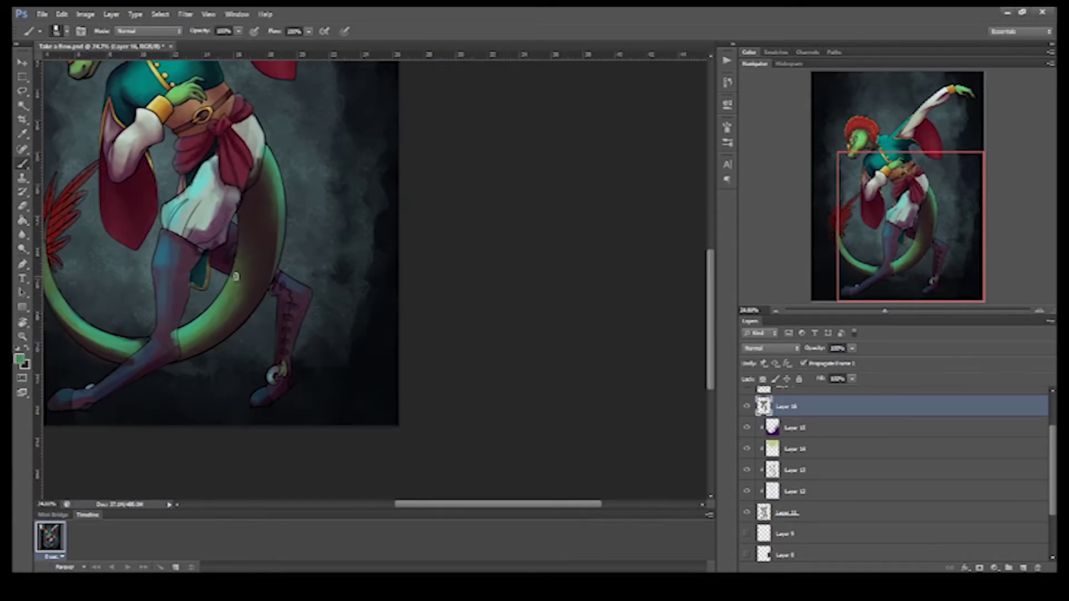
# Blend the green and teal shading along the tail's lower curve toward its tip.
pyautogui.scroll(-1, 235, 277)
pyautogui.scroll(1, 210, 346)
pyautogui.press('e')
pyautogui.press('b')
pyautogui.keyDown('alt'); pyautogui.scroll(-1, 245, 423); pyautogui.keyUp('alt')
pyautogui.keyDown('alt'); pyautogui.scroll(1, 245, 424); pyautogui.keyUp('alt')
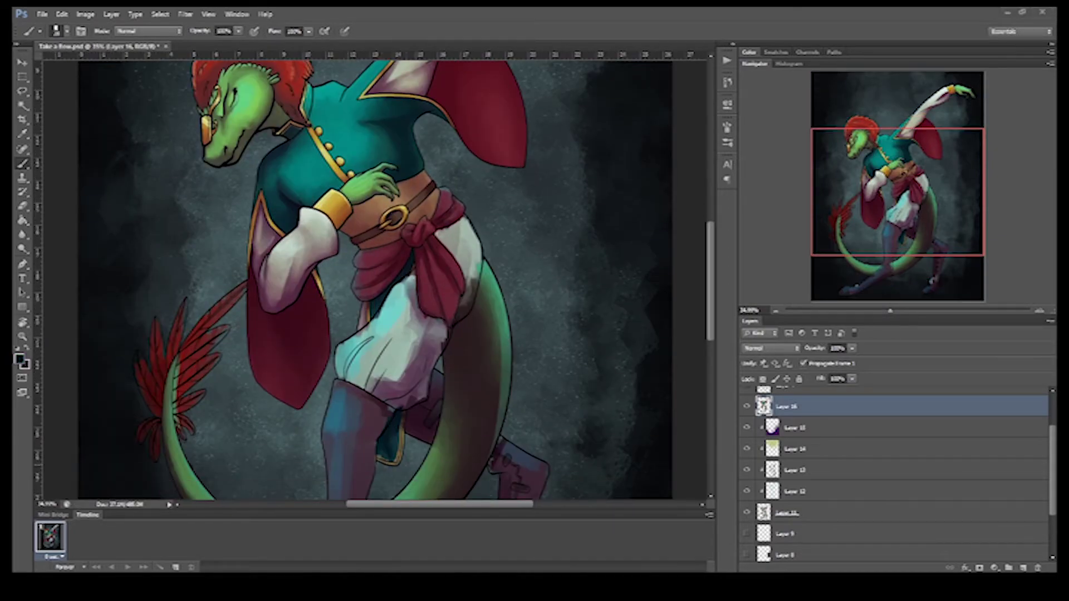
# Paint the coat tail hanging between the legs in dark teal with gold trim.
pyautogui.scroll(-1, 373, 279)
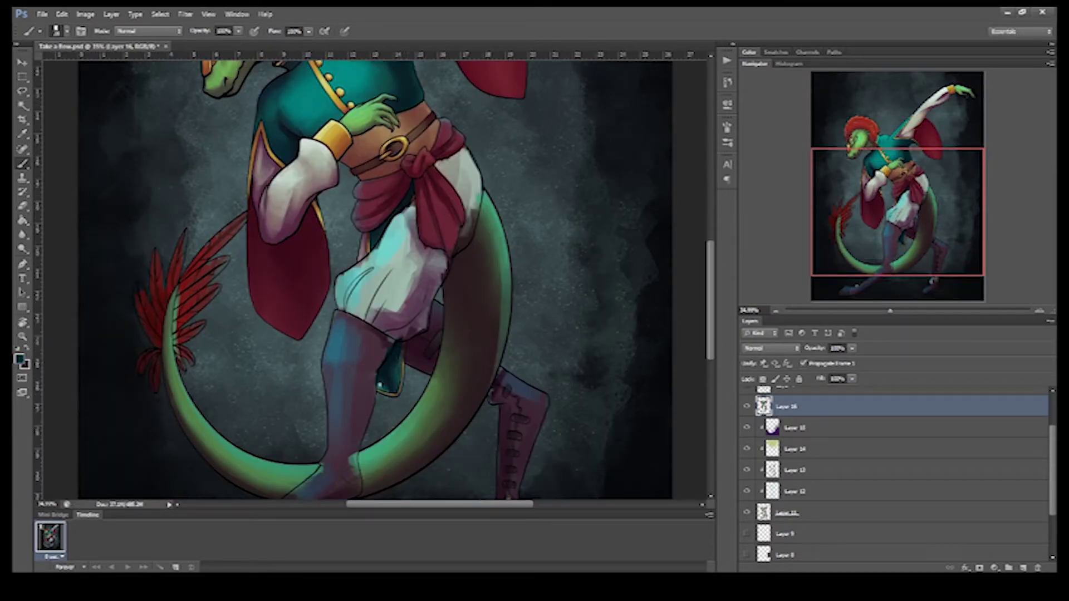
pyautogui.scroll(-1, 398, 334)
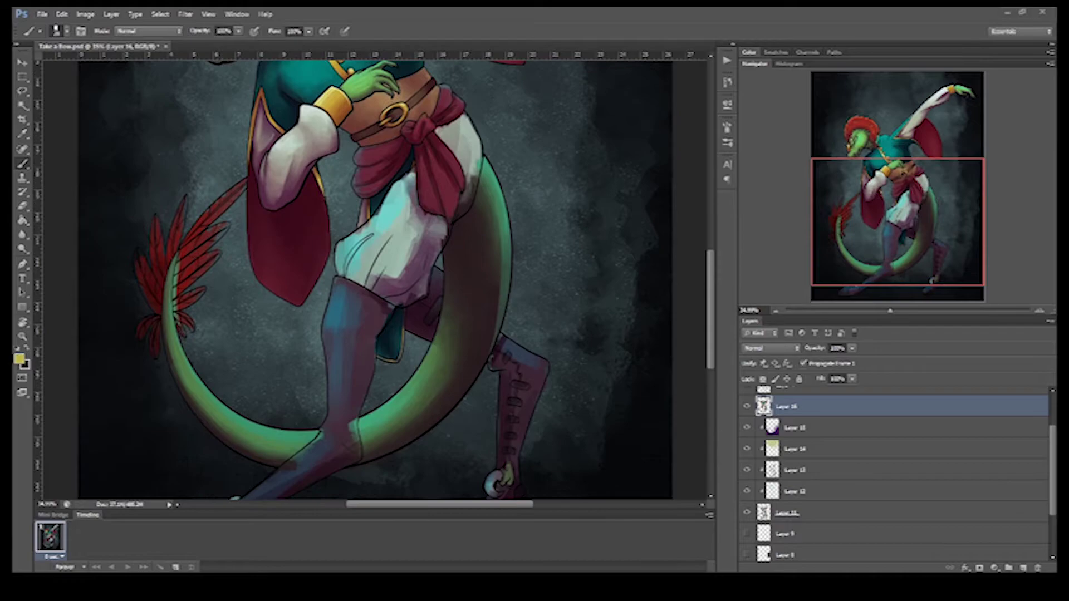
pyautogui.keyDown('alt'); pyautogui.click(399, 345); pyautogui.keyUp('alt')
pyautogui.moveTo(903, 271); pyautogui.dragTo(904, 288)
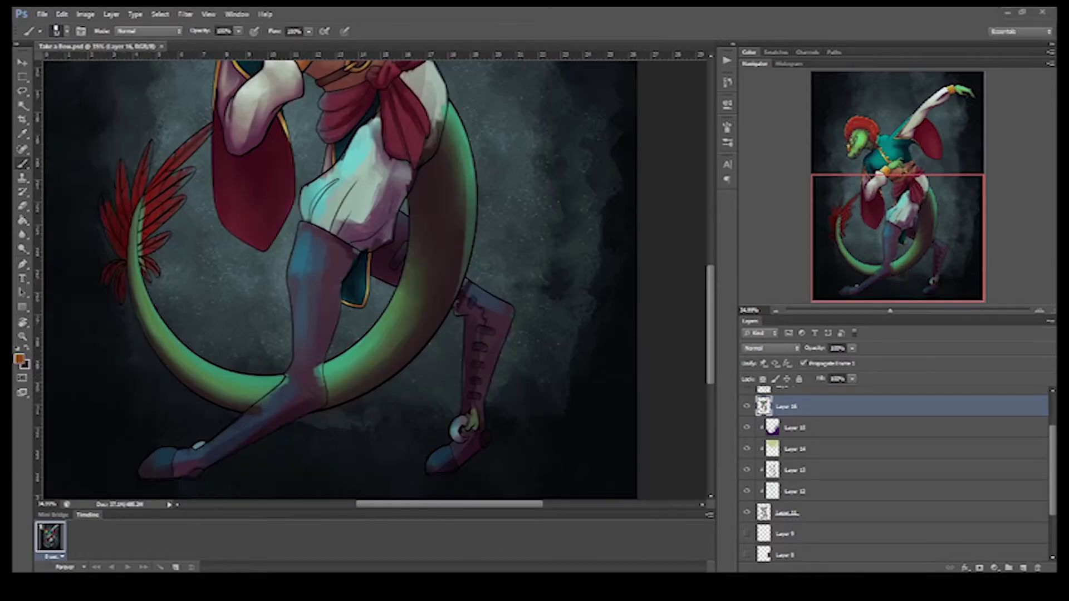
pyautogui.hscroll(1, 411, 308)
# Paint the rear leg's boot with dark purple-maroon shading.
pyautogui.keyDown('alt'); pyautogui.click(411, 307); pyautogui.keyUp('alt')
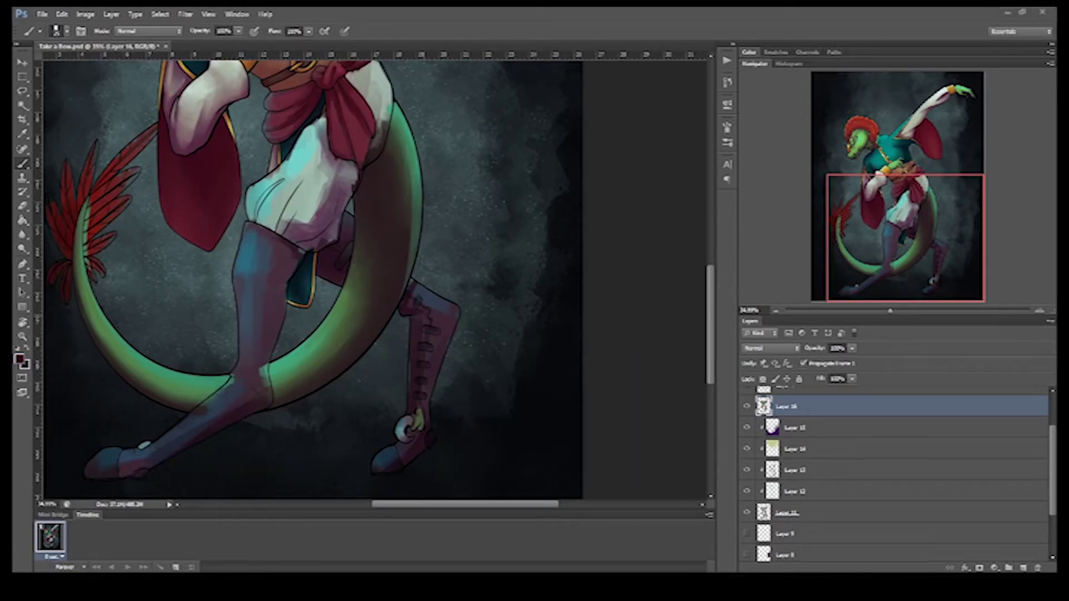
pyautogui.moveTo(422, 314); pyautogui.dragTo(419, 434)
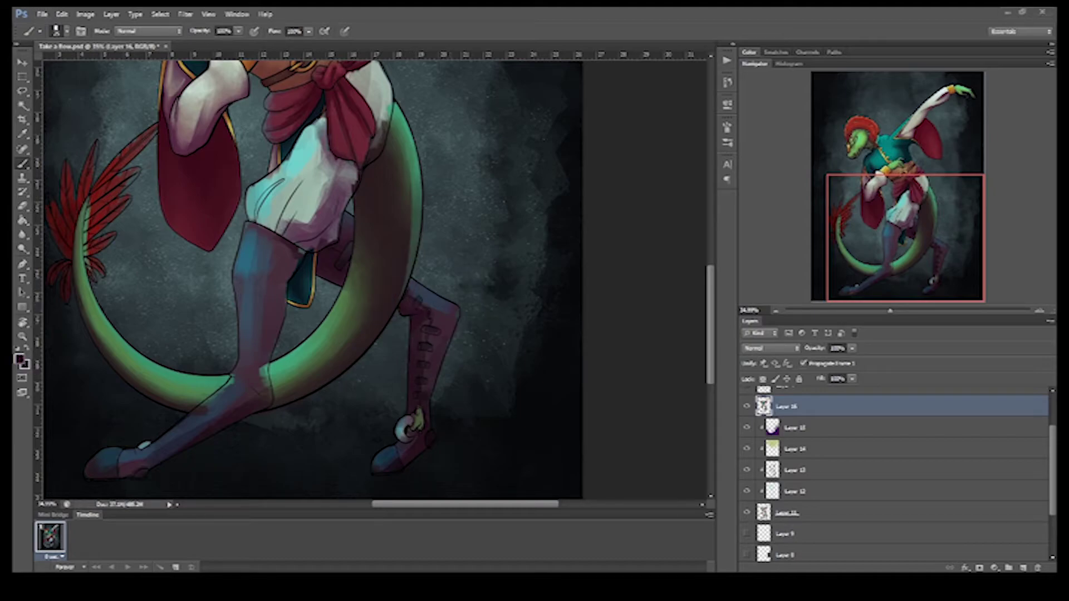
pyautogui.moveTo(906, 239); pyautogui.dragTo(889, 207)
pyautogui.scroll(-2, 571, 400)
pyautogui.hscroll(1, 570, 400)
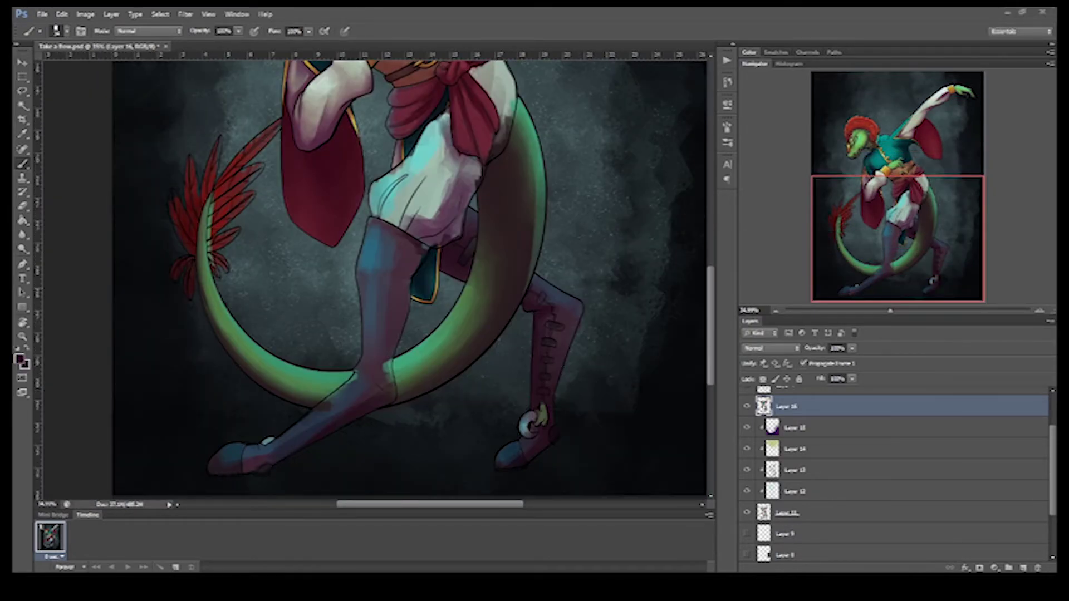
# Darken the lacing straps on the rear boot and paint the pale curved claw at its ankle.
pyautogui.scroll(3, 551, 317)
pyautogui.scroll(-3, 546, 313)
pyautogui.keyDown('alt'); pyautogui.click(467, 234); pyautogui.keyUp('alt')
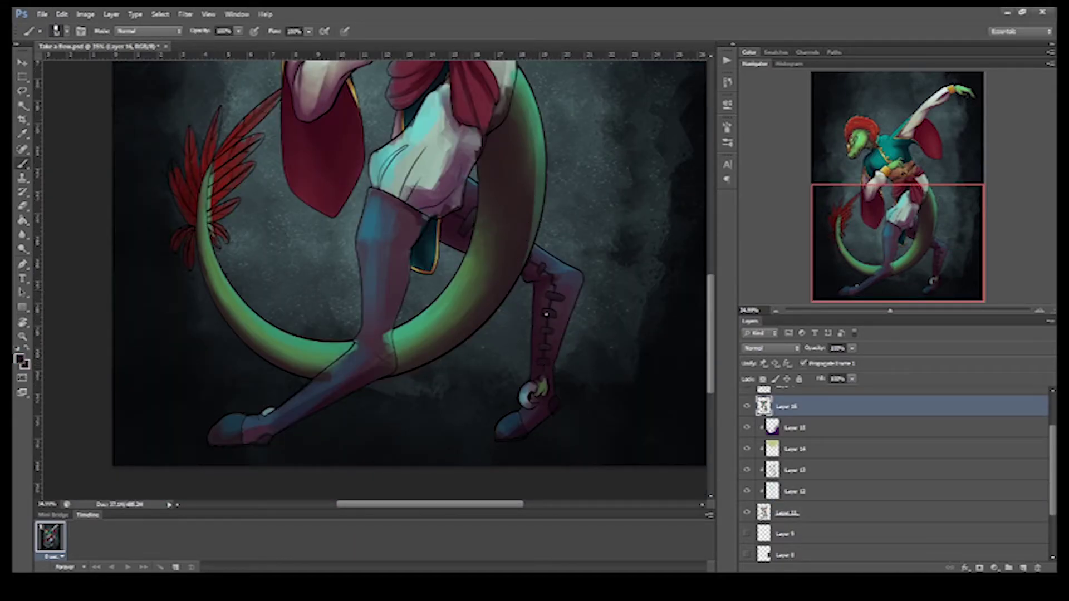
pyautogui.scroll(3, 544, 311)
pyautogui.scroll(-3, 516, 441)
pyautogui.scroll(3, 522, 449)
pyautogui.scroll(-3, 522, 449)
pyautogui.keyDown('alt'); pyautogui.click(533, 417); pyautogui.keyUp('alt')
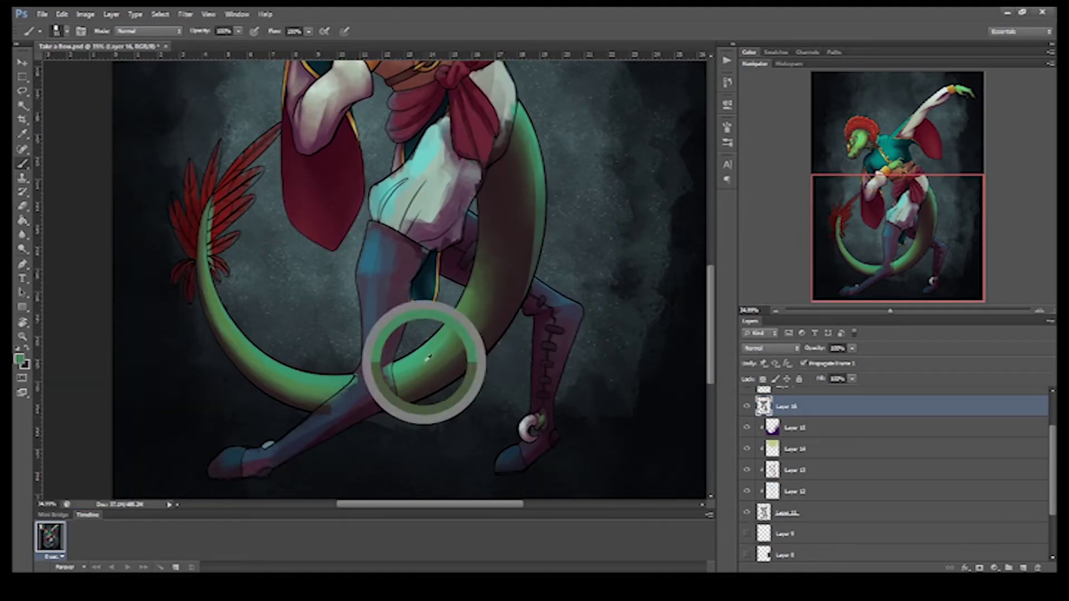
# Paint the tail-tip feathers with red-orange highlights and dark red shadows.
pyautogui.scroll(5, 414, 429)
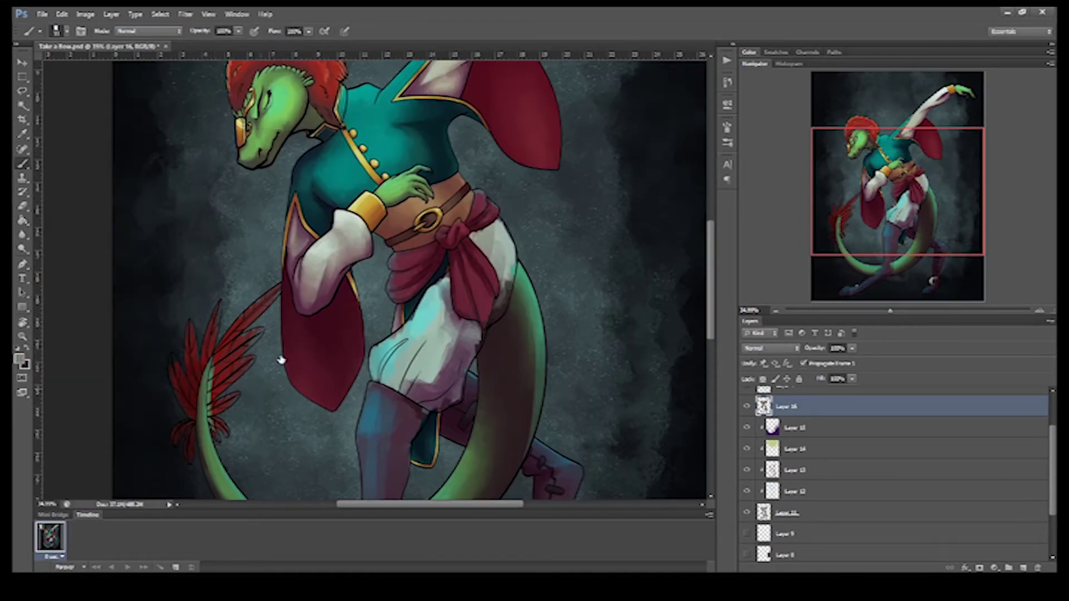
pyautogui.keyDown('ctrl'); pyautogui.click(282, 353); pyautogui.keyUp('ctrl')
pyautogui.keyDown('ctrl'); pyautogui.click(221, 390); pyautogui.keyUp('ctrl')
pyautogui.scroll(2, 222, 390)
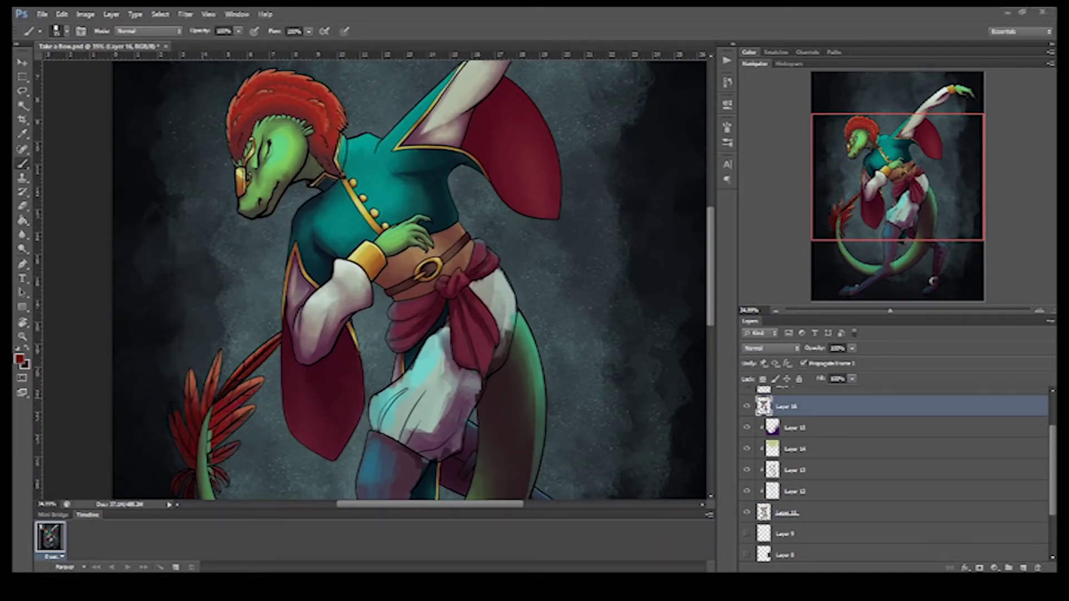
pyautogui.scroll(-2, 209, 411)
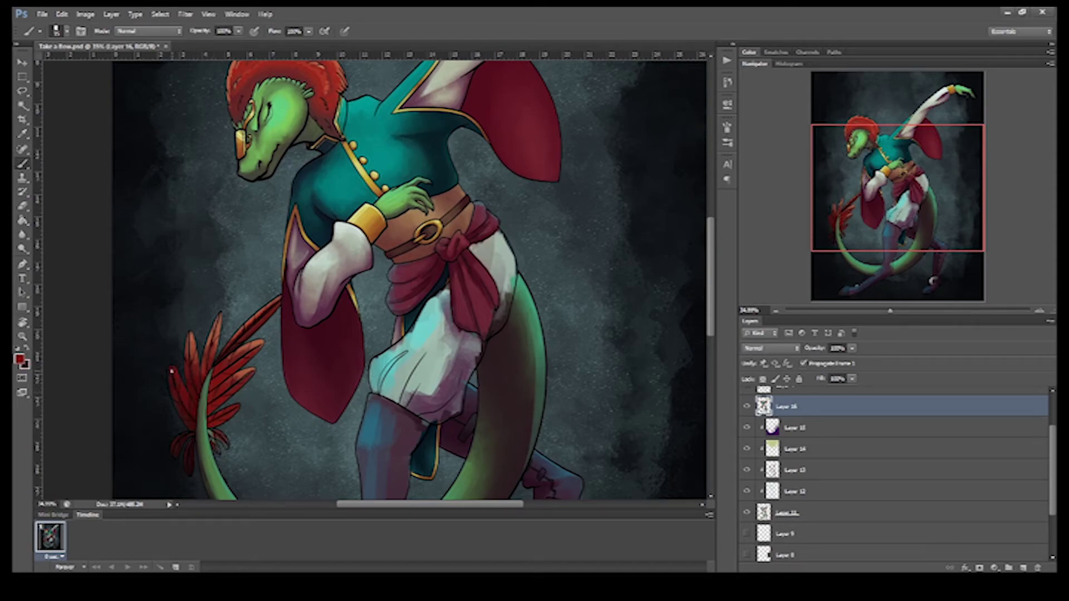
pyautogui.moveTo(214, 327); pyautogui.dragTo(230, 375)
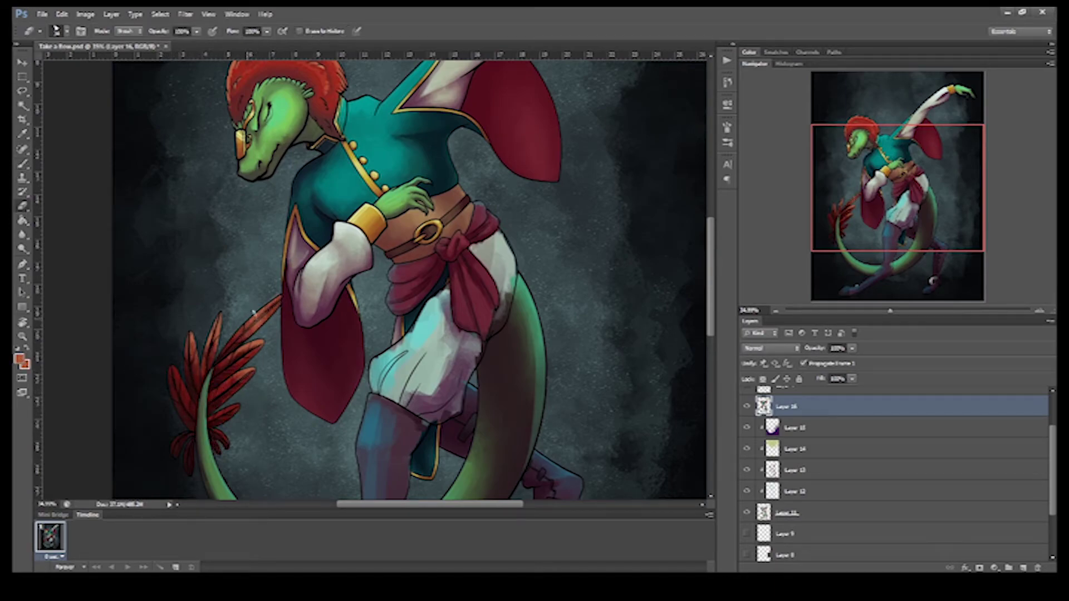
# Paint the front leg's boot with blue light at the knee and purple shading down the shin.
pyautogui.moveTo(890, 310); pyautogui.dragTo(880, 313)
pyautogui.scroll(2, 473, 251)
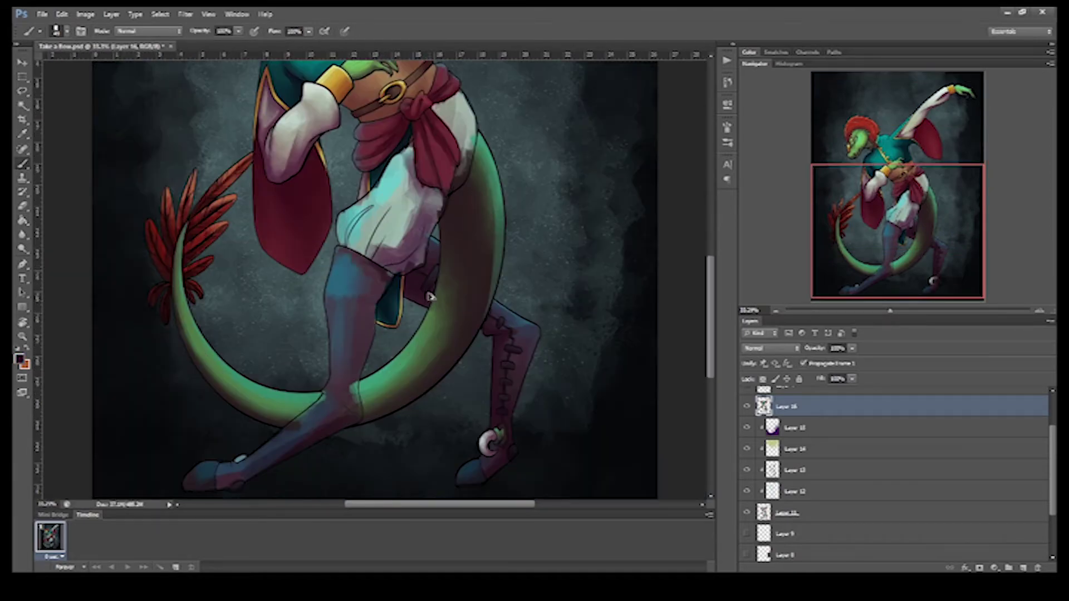
pyautogui.scroll(-1, 362, 334)
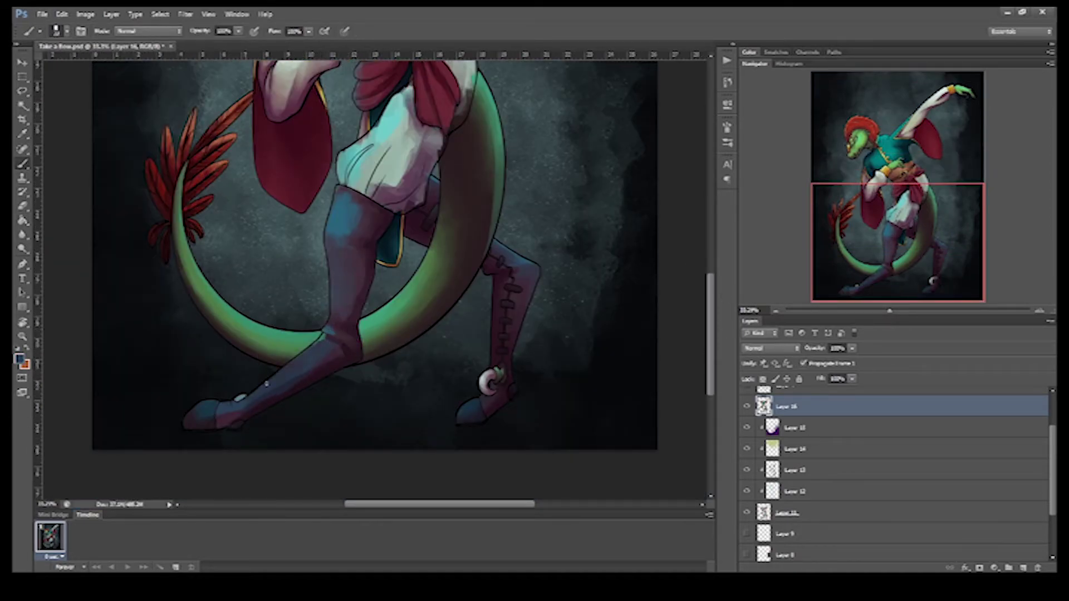
pyautogui.scroll(-1, 301, 368)
pyautogui.click(786, 512)
pyautogui.click(786, 407)
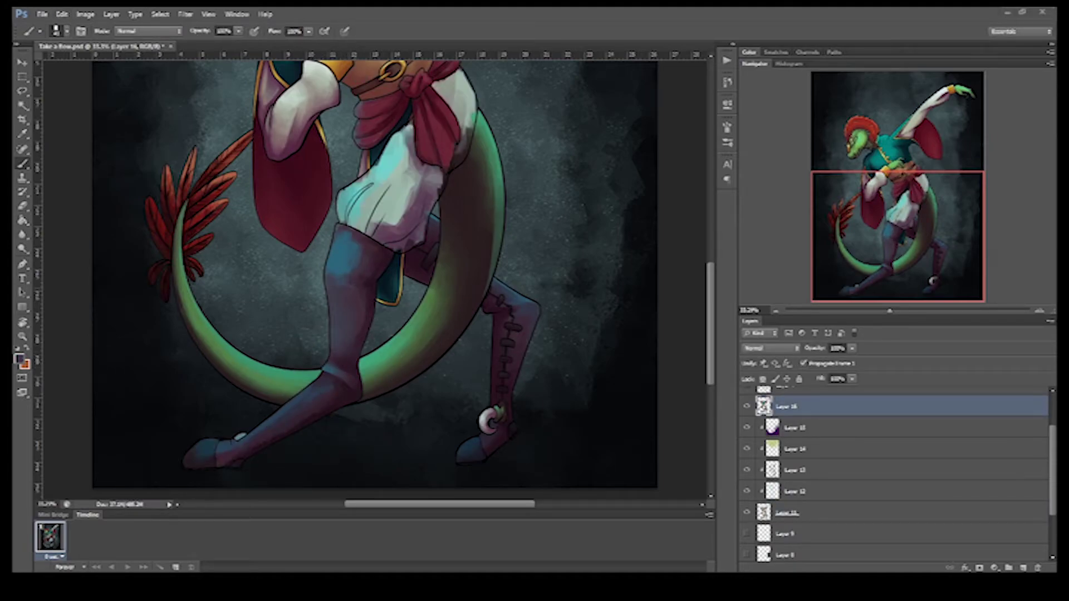
# Blend the blue and purple shading of both boots down to the toes.
pyautogui.scroll(-1, 373, 273)
pyautogui.scroll(-1, 373, 273)
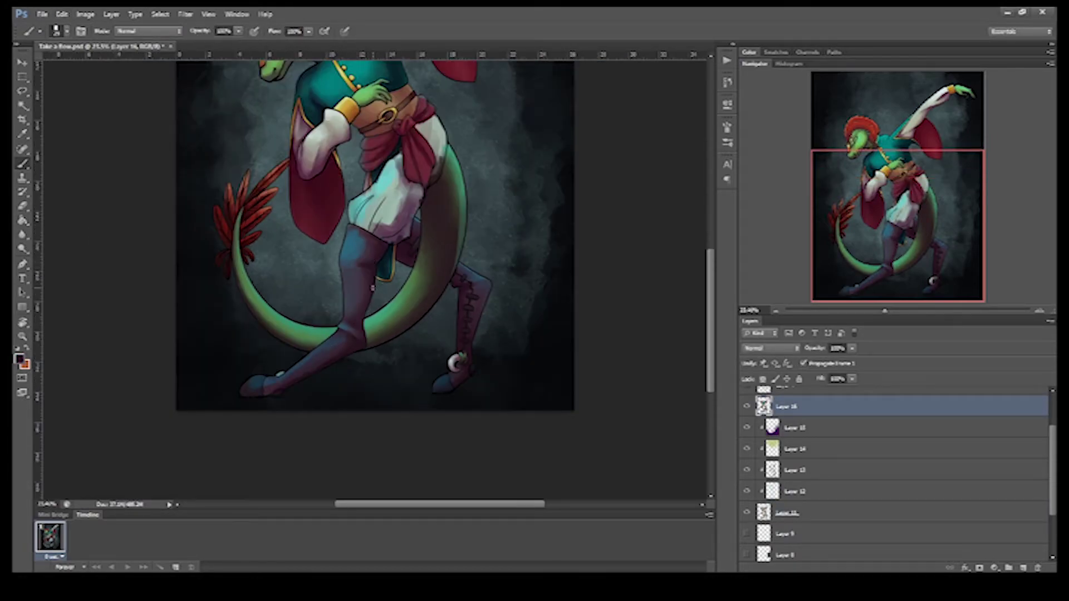
pyautogui.scroll(-1, 379, 247)
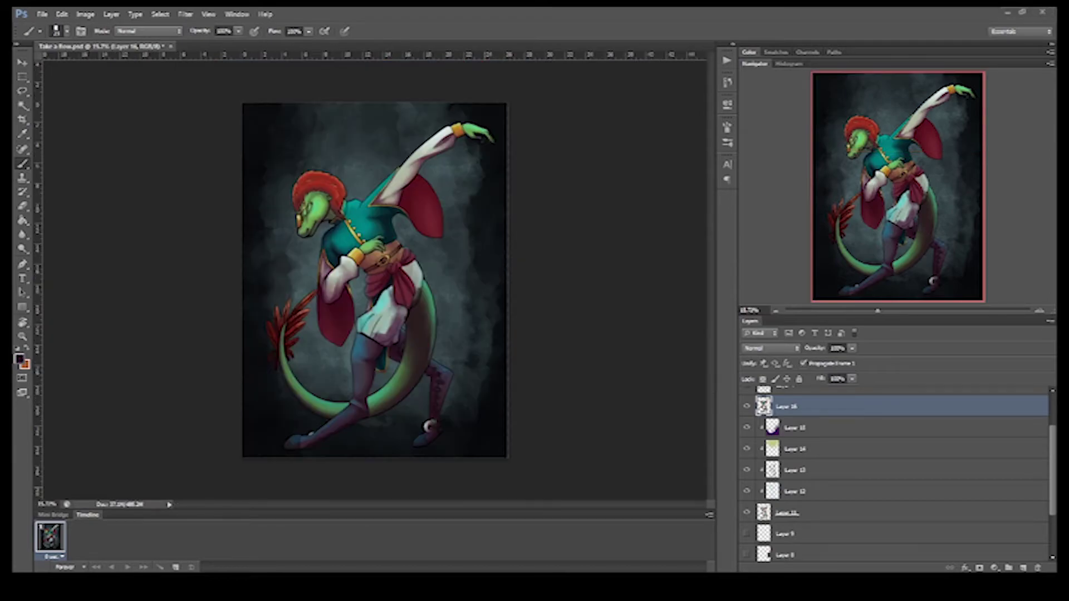
pyautogui.scroll(3, 358, 256)
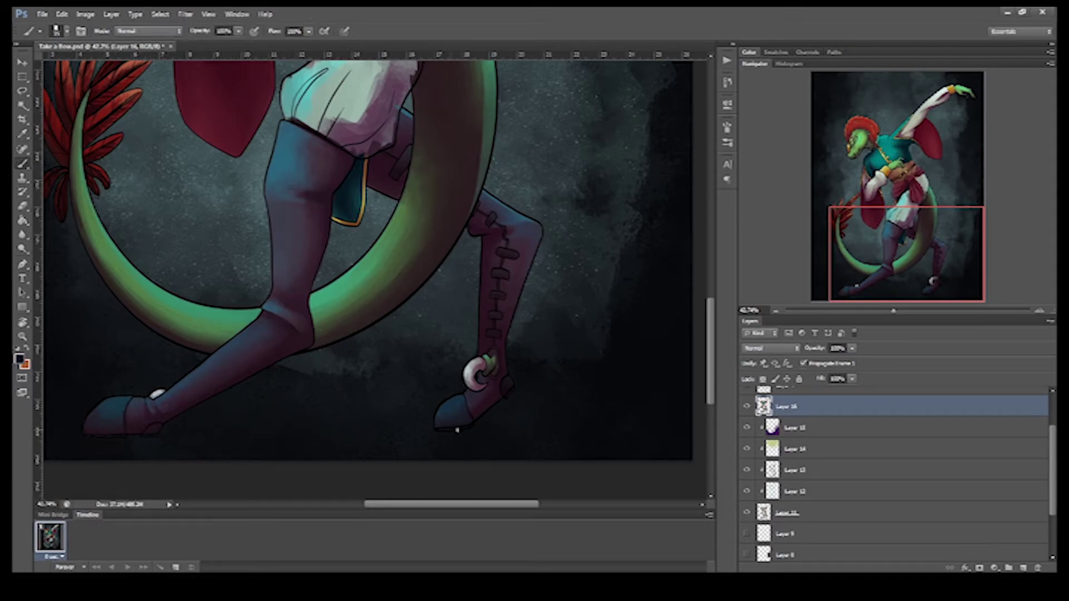
# Paint the puffy white trousers with off-white lights and mauve fold shadows.
pyautogui.scroll(-1, 668, 180)
pyautogui.scroll(-1, 668, 180)
pyautogui.keyDown('alt'); pyautogui.click(401, 312); pyautogui.keyUp('alt')
pyautogui.moveTo(389, 289)
pyautogui.mouseDown()
pyautogui.moveTo(384, 334)
pyautogui.moveTo(423, 300)
pyautogui.moveTo(368, 295)
pyautogui.moveTo(442, 195)
pyautogui.mouseUp()
pyautogui.scroll(-1, 411, 304)
pyautogui.keyDown('alt'); pyautogui.click(444, 195); pyautogui.keyUp('alt')
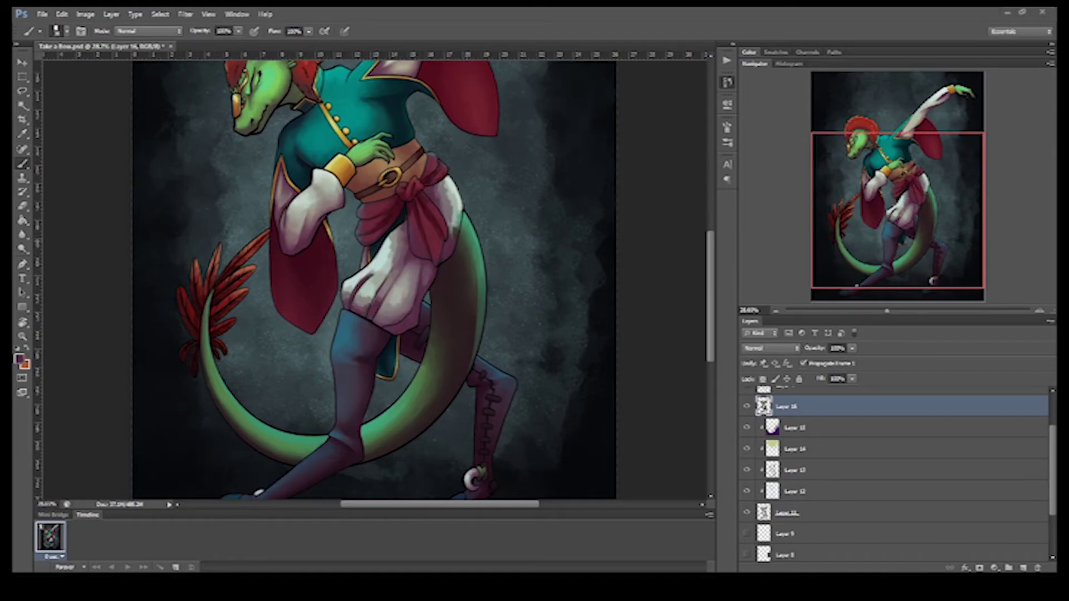
# Refine the trousers' shading around the hip and upper thigh beside the sash with sampled mauve and white tones.
pyautogui.scroll(2, 390, 239)
pyautogui.scroll(1, 358, 239)
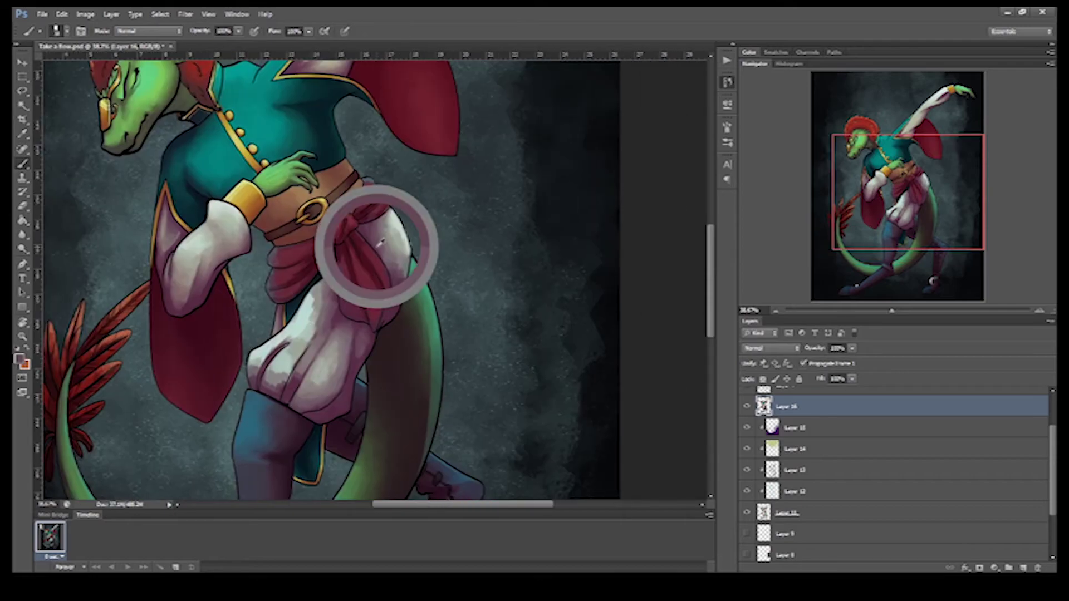
pyautogui.keyDown('alt'); pyautogui.click(383, 241); pyautogui.keyUp('alt')
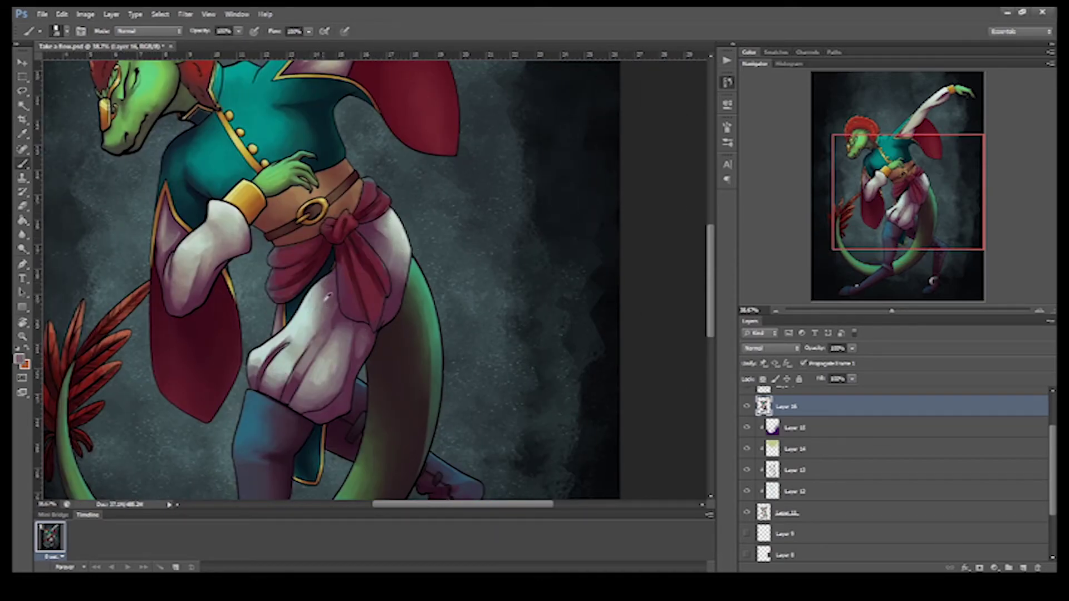
pyautogui.scroll(-8, 328, 297)
pyautogui.scroll(10, 300, 292)
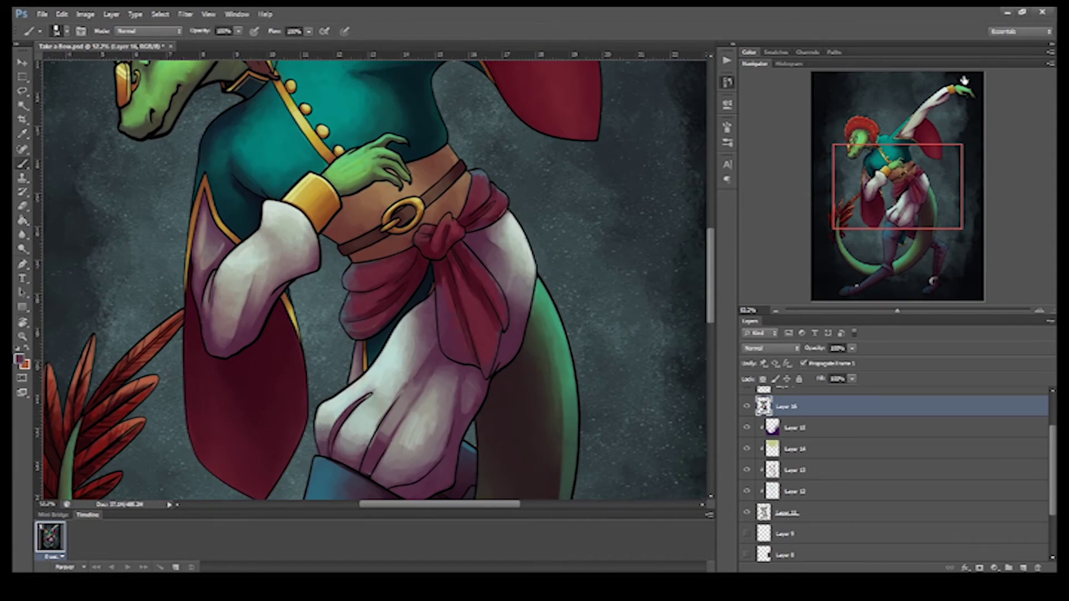
# Blend the trousers' fold shading below the sash and across the thigh with a sampled mauve tone.
pyautogui.scroll(-3, 389, 250)
pyautogui.moveTo(413, 225); pyautogui.dragTo(423, 214)
pyautogui.keyDown('alt'); pyautogui.click(475, 241); pyautogui.keyUp('alt')
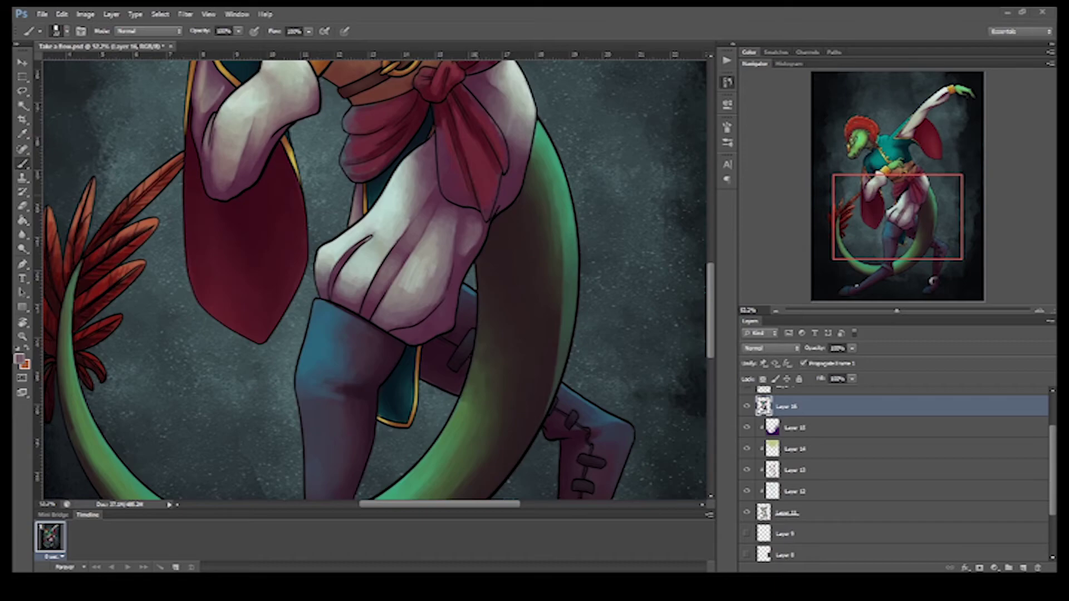
pyautogui.moveTo(429, 271); pyautogui.dragTo(334, 220)
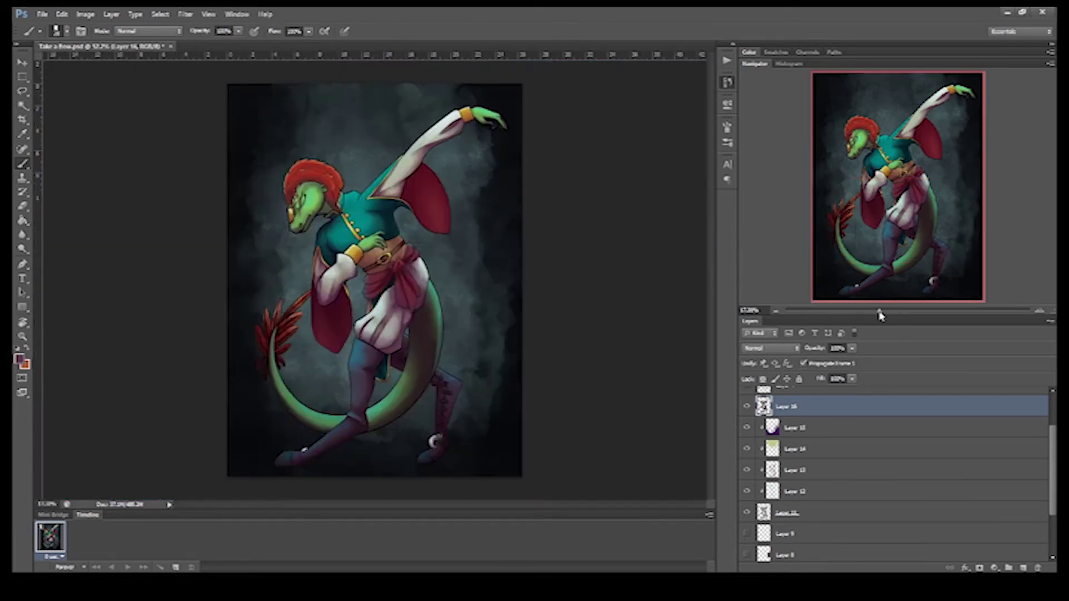
# Paint the sash's hanging tails with crimson tones and dark fold shadows.
pyautogui.moveTo(356, 312); pyautogui.dragTo(610, 268)
pyautogui.moveTo(448, 279); pyautogui.dragTo(454, 361)
pyautogui.moveTo(468, 303); pyautogui.dragTo(486, 374)
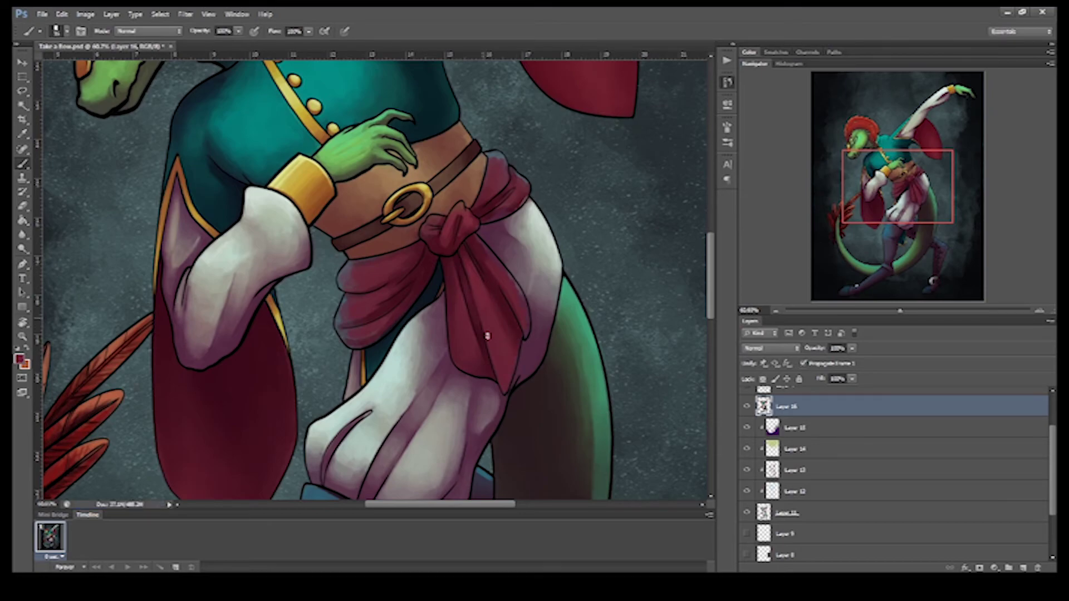
# Shade the sash's wrapped folds around the hips and its knot with deep crimson shadows and smooth red lights.
pyautogui.scroll(3, 494, 309)
pyautogui.hscroll(2, 494, 309)
pyautogui.moveTo(268, 354)
pyautogui.mouseDown()
pyautogui.moveTo(298, 379)
pyautogui.moveTo(292, 427)
pyautogui.mouseUp()
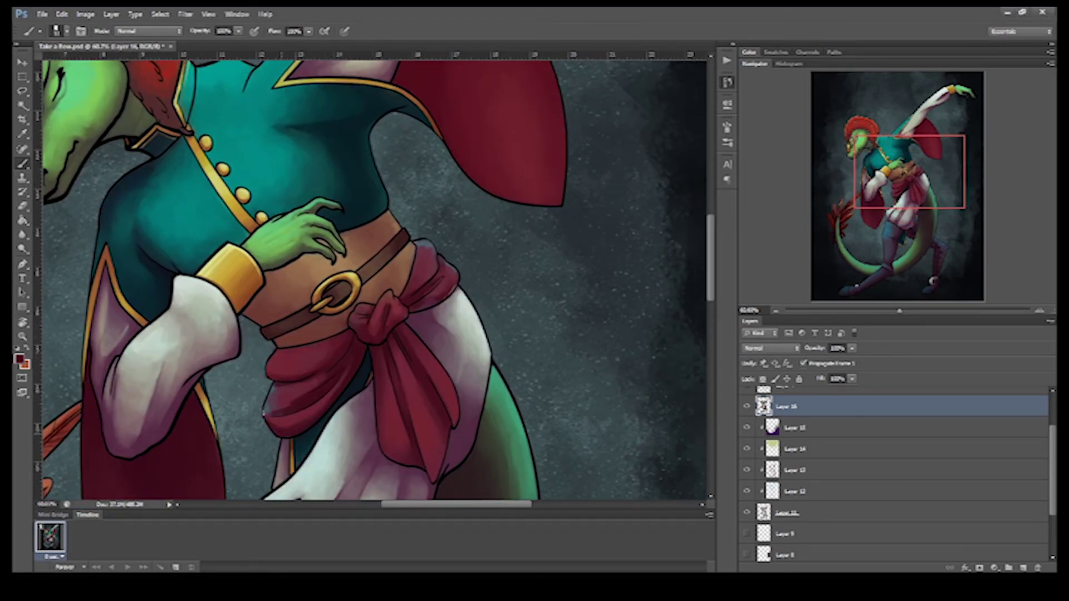
pyautogui.moveTo(272, 410); pyautogui.dragTo(322, 392)
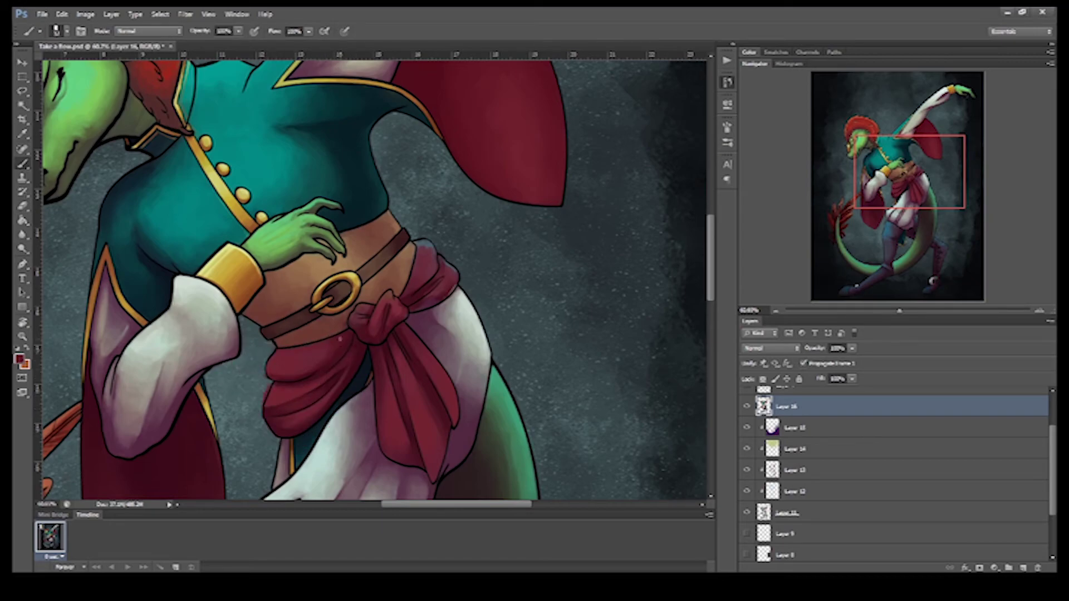
pyautogui.scroll(-3, 340, 338)
pyautogui.scroll(4, 390, 312)
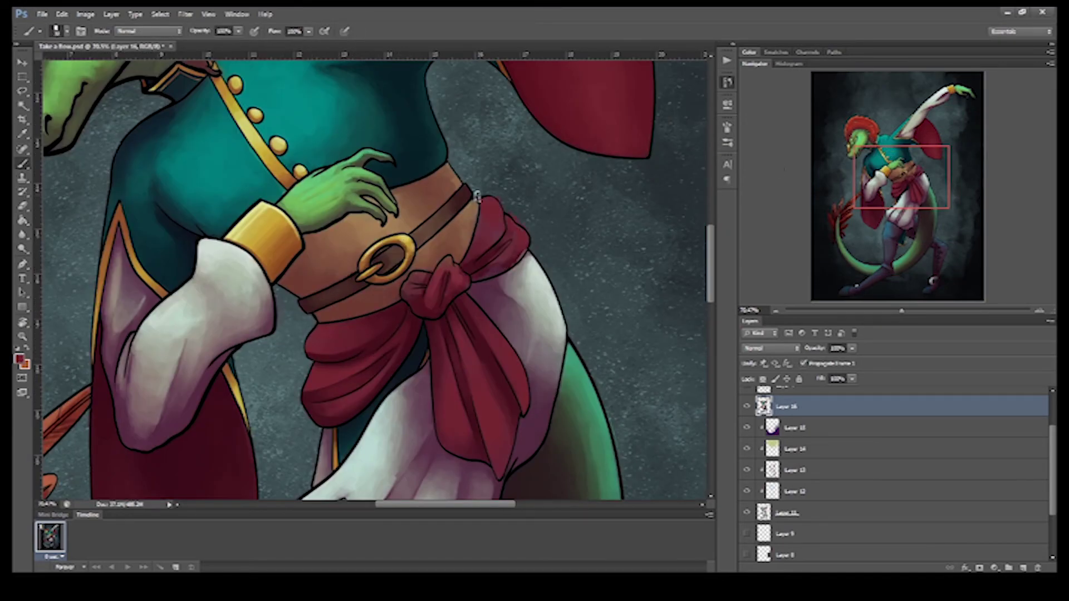
pyautogui.moveTo(605, 240); pyautogui.dragTo(449, 244)
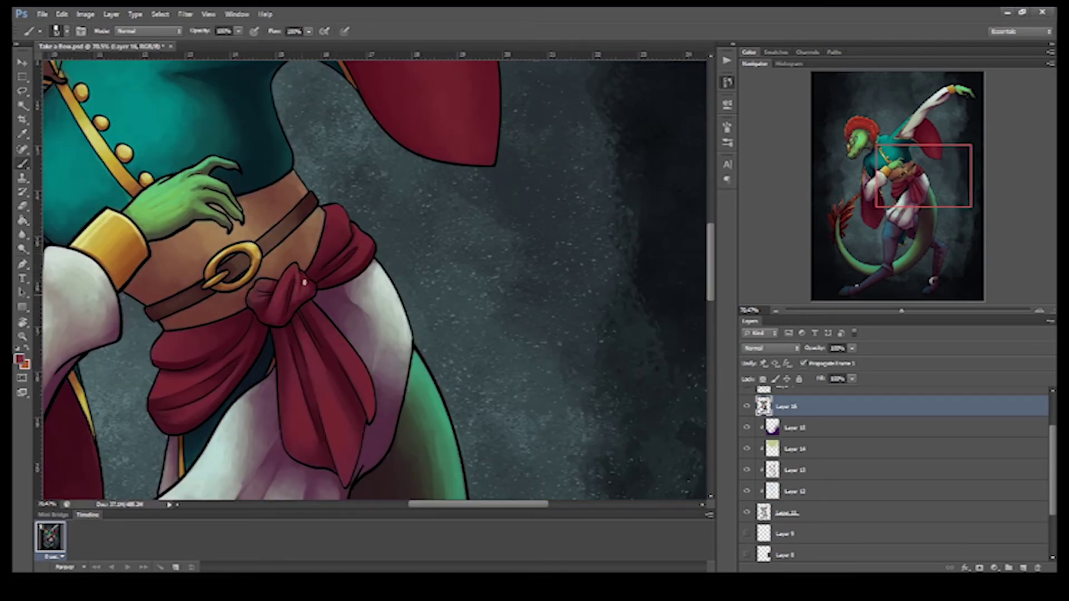
# Try an orange fill on a new layer over the painting, erase it around the raised arm and body, and hide that layer.
pyautogui.hotkey('ctrl', '0')
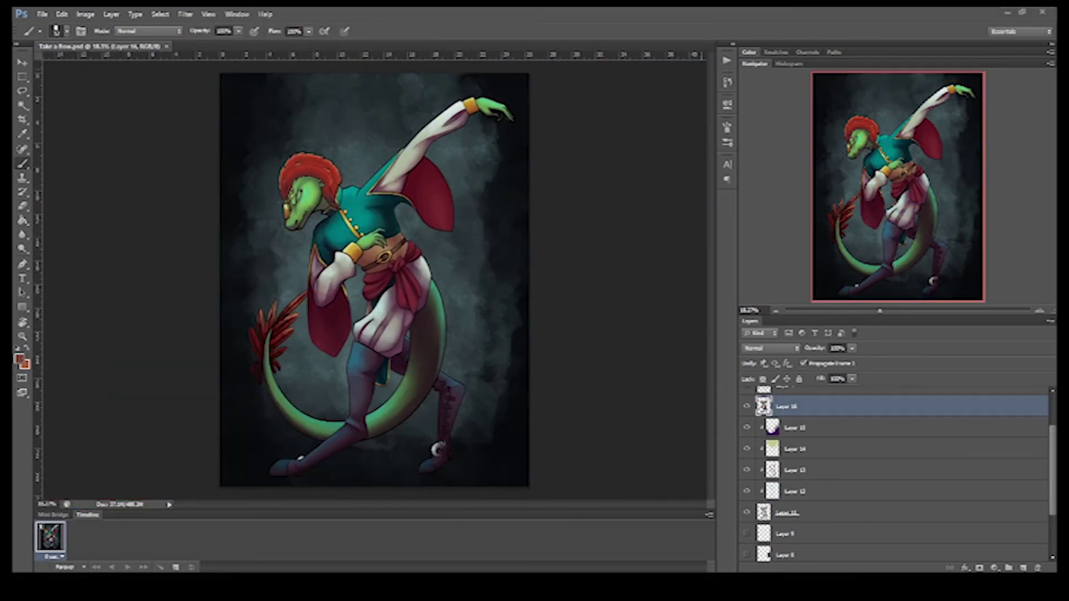
pyautogui.hotkey('ctrl', 'shift', 'alt', 'n')
pyautogui.hotkey('alt', 'BackSpace')
pyautogui.press('e')
pyautogui.moveTo(496, 124); pyautogui.dragTo(580, 86)
pyautogui.moveTo(423, 144)
pyautogui.mouseDown()
pyautogui.moveTo(446, 203)
pyautogui.moveTo(334, 317)
pyautogui.moveTo(301, 401)
pyautogui.mouseUp()
pyautogui.click(747, 406)
# Brighten the raised arm's crimson sleeve on Layer 16 with the Dodge tool set to midtones.
pyautogui.click(786, 428)
pyautogui.press('o')
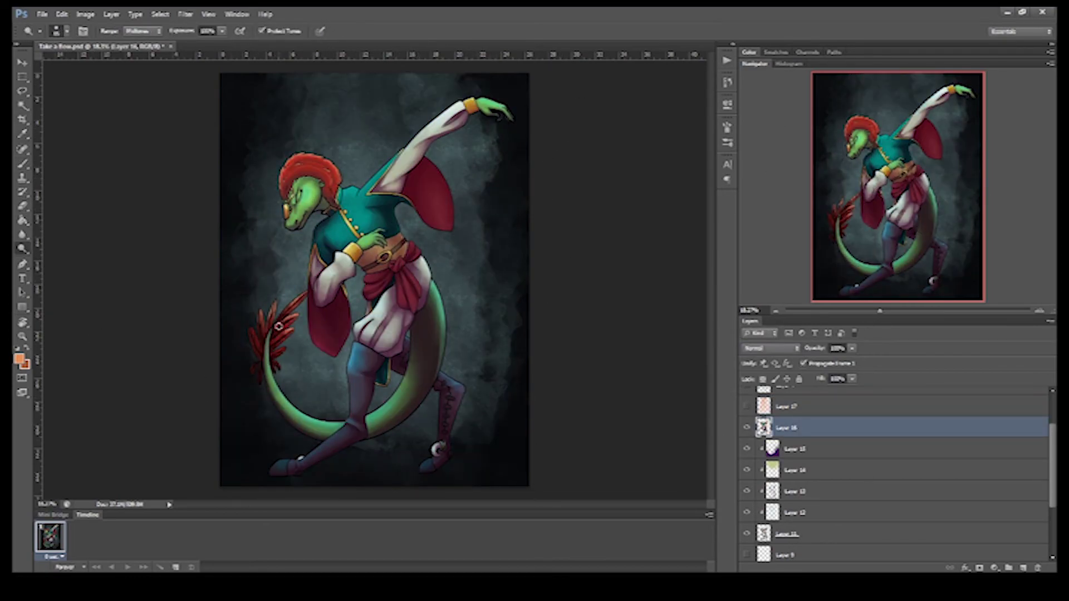
pyautogui.moveTo(448, 201); pyautogui.dragTo(417, 188)
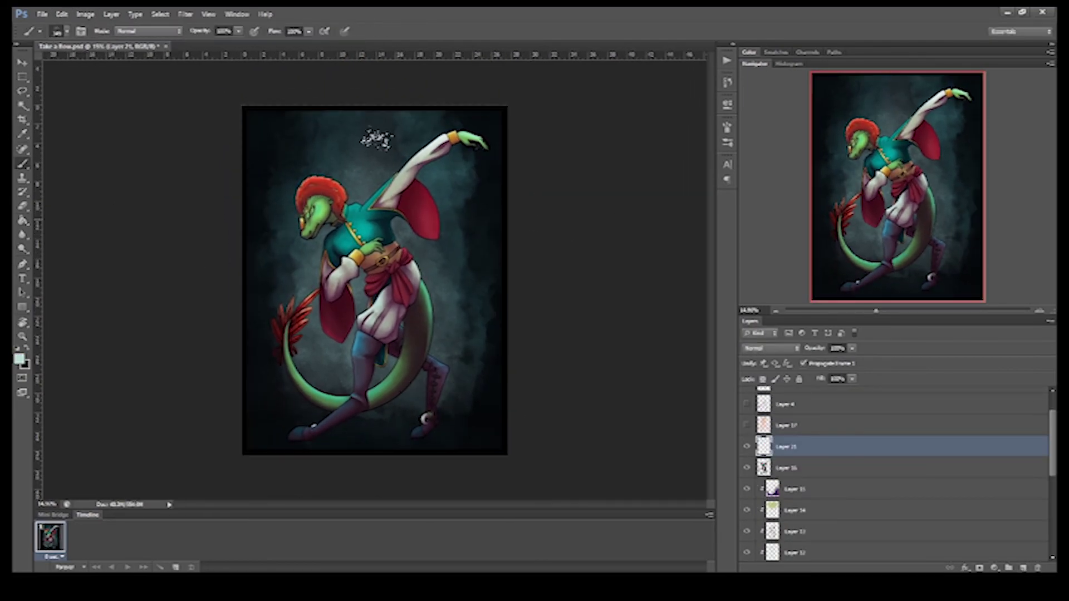
# Undo the last splatter brush stroke on Layer 21.
pyautogui.hotkey('ctrl', 'z')
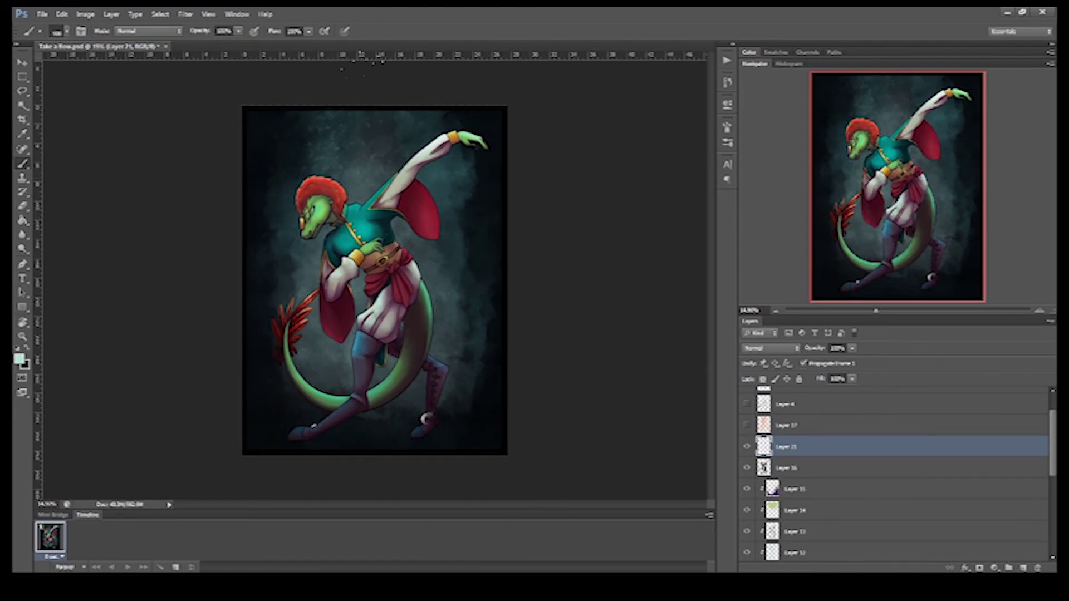